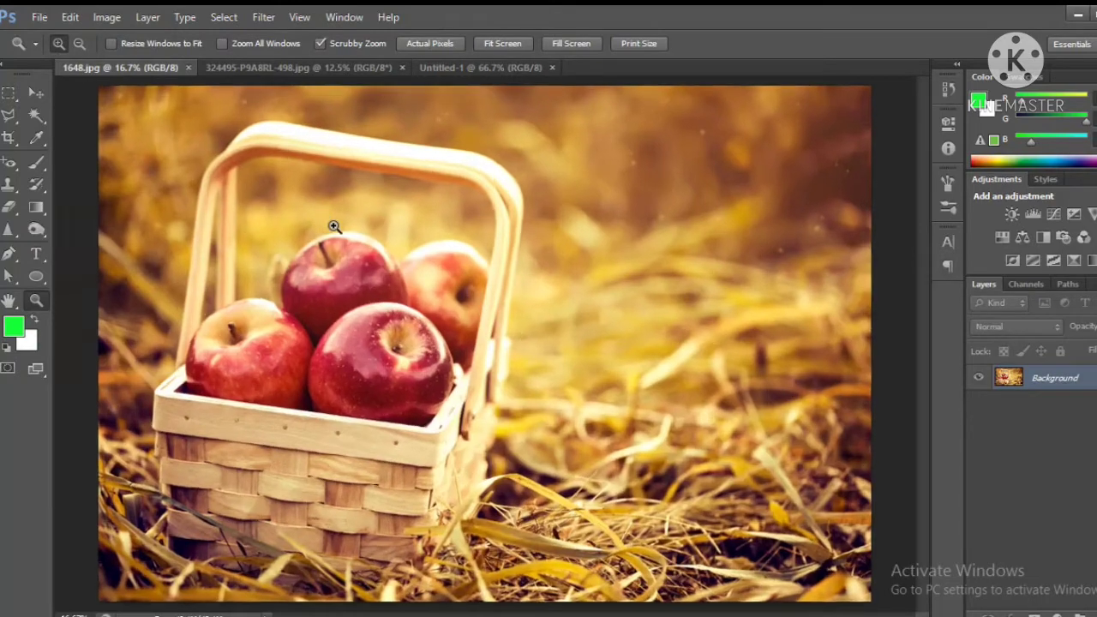
# Zoom in on the apples to 25% with the Zoom tool and zoom back out to 16.7%
pyautogui.click(334, 226)
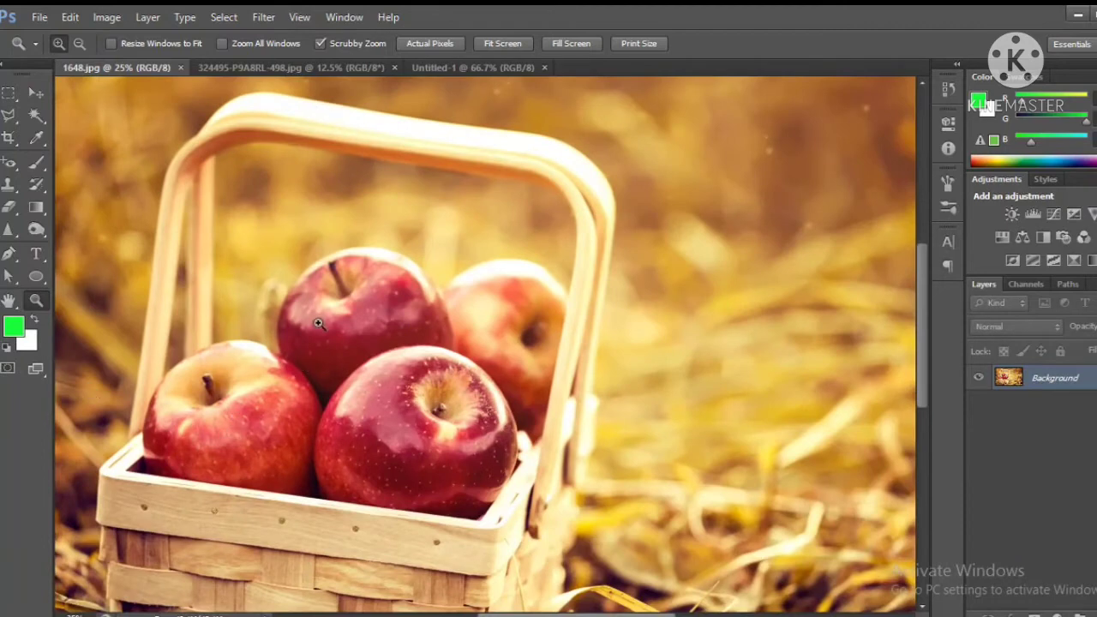
pyautogui.click(74, 44)
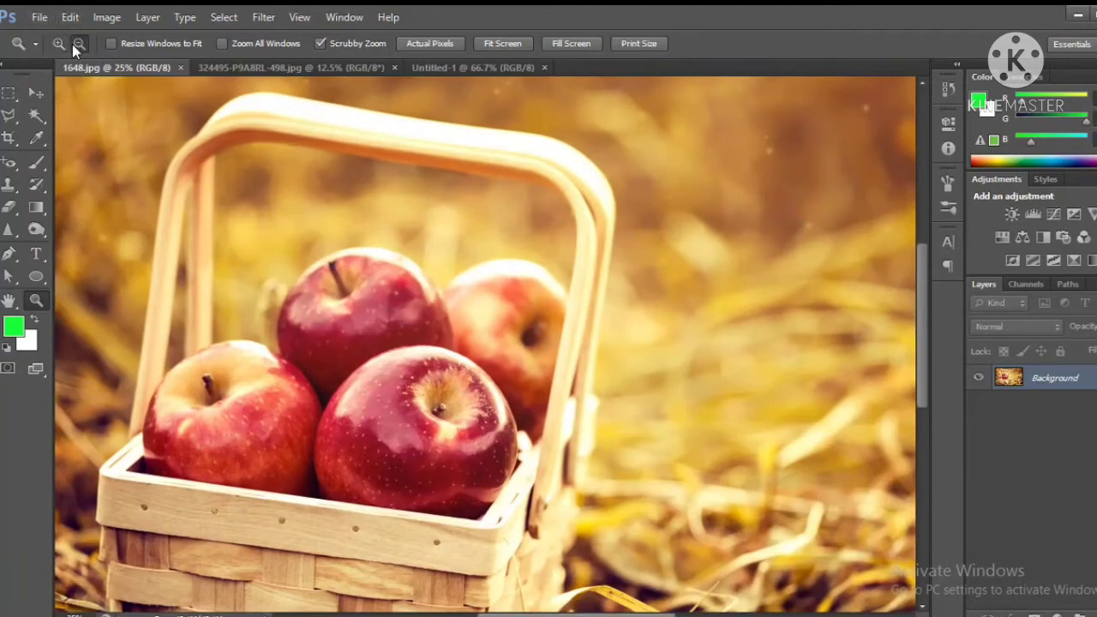
pyautogui.click(433, 208)
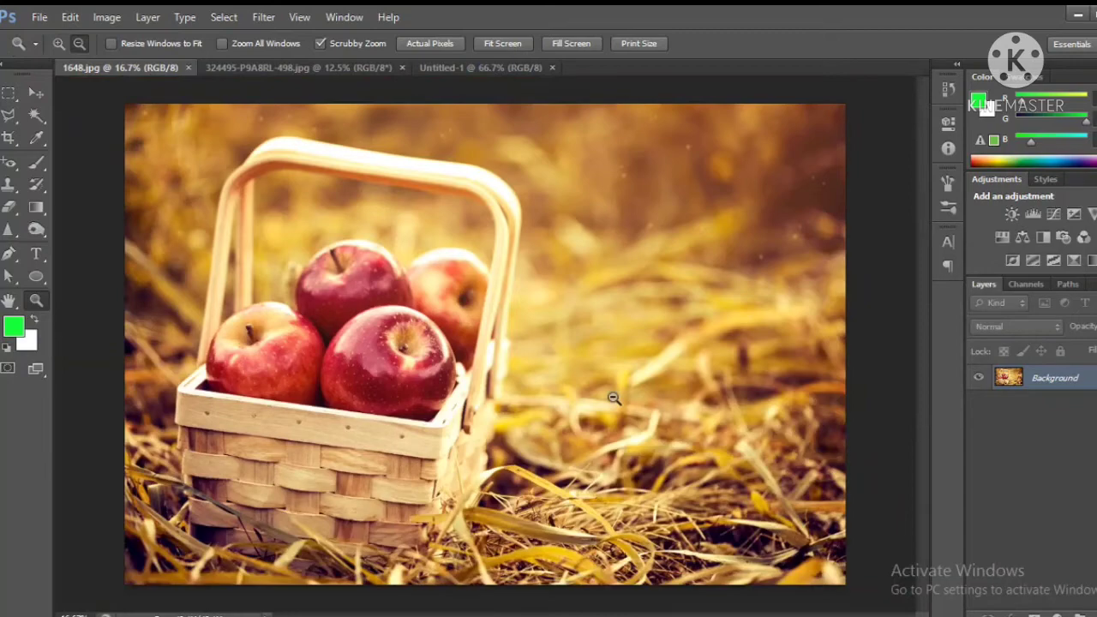
# Magnify the basket photo step by step to 50% and reduce it again to 16.7%
pyautogui.hotkey('ctrl', '+')
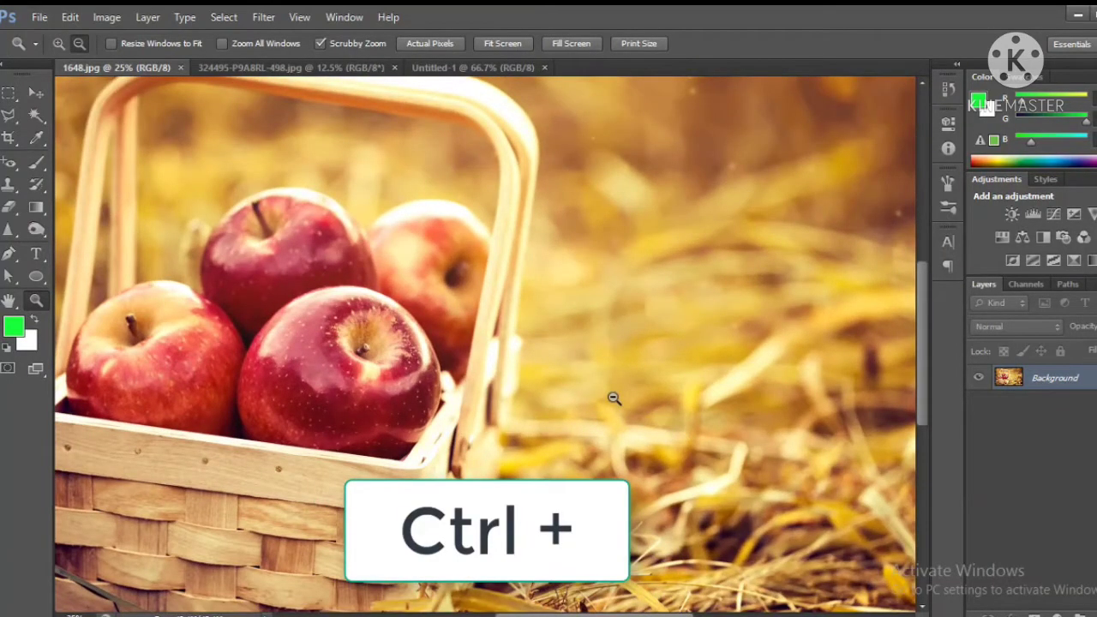
pyautogui.hotkey('ctrl', '+')
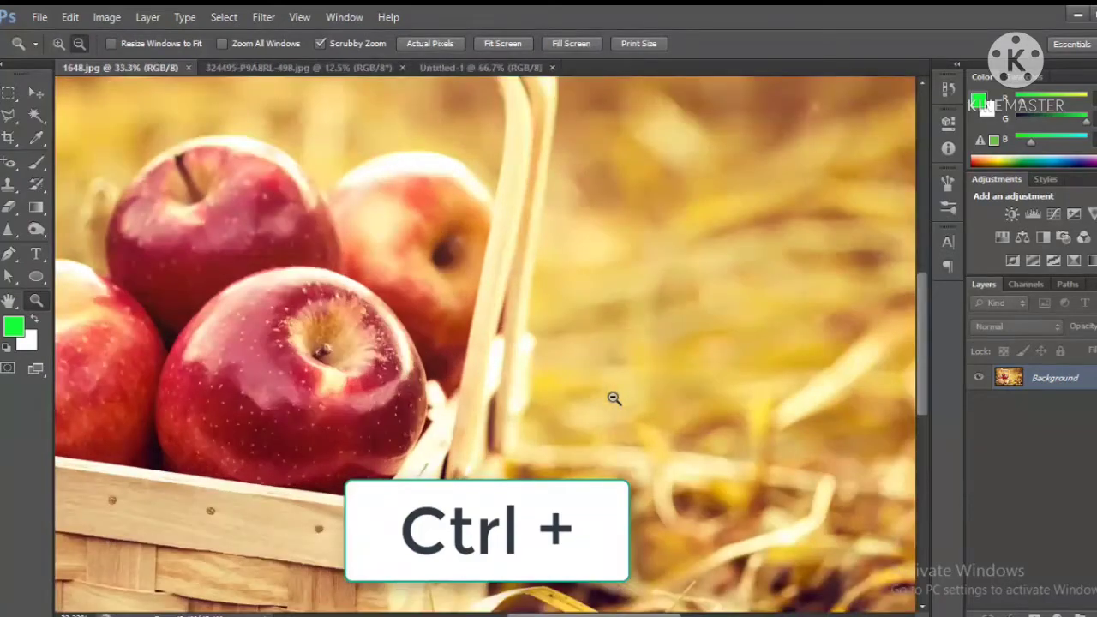
pyautogui.hotkey('ctrl', '+')
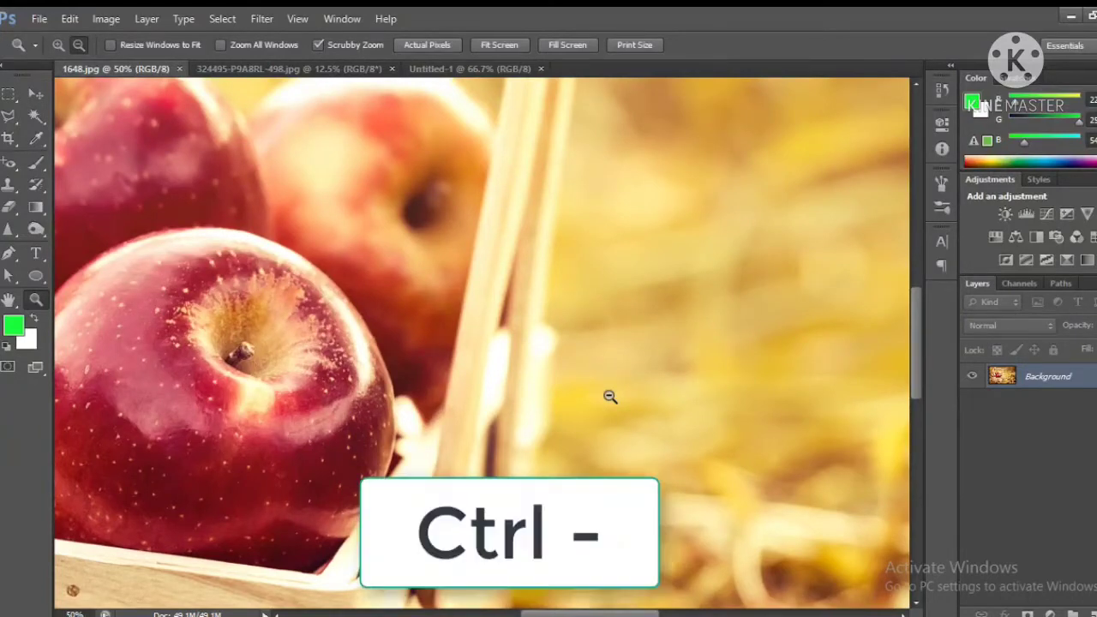
pyautogui.hotkey('ctrl', '-')
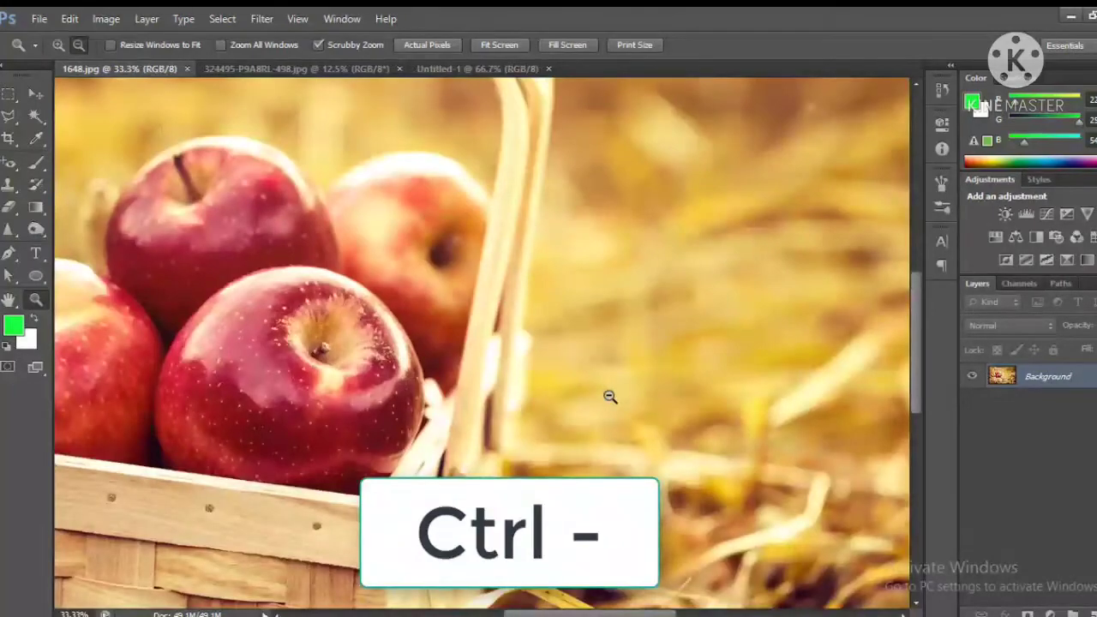
pyautogui.hotkey('ctrl', '-')
pyautogui.hotkey('ctrl', '-')
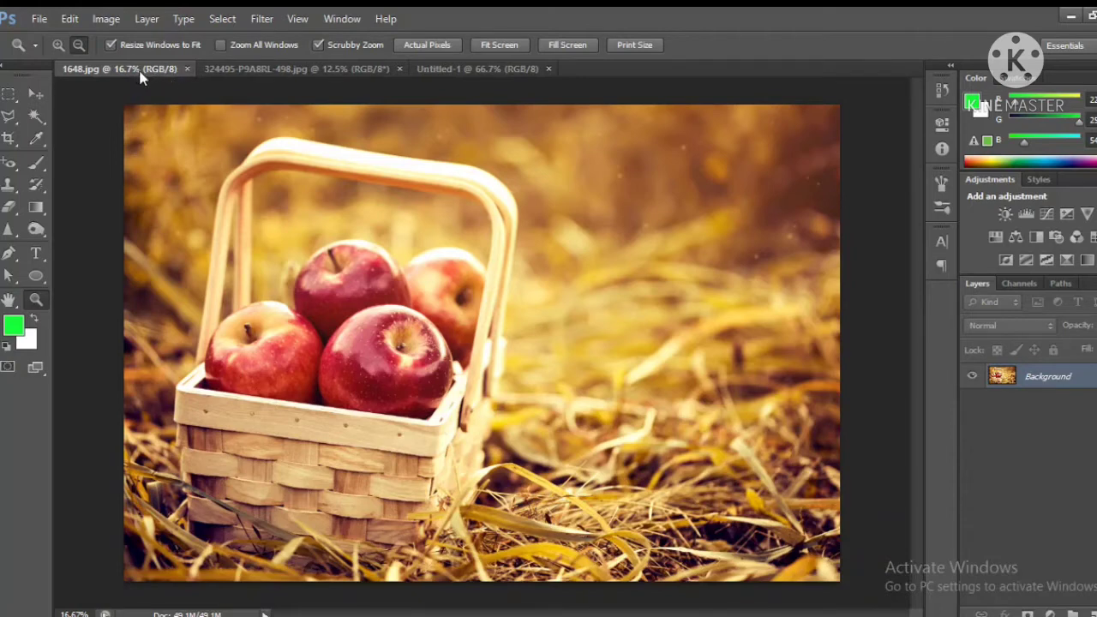
# Float 1648.jpg in its own window and zoom out to 8.33% with the window resizing to fit
pyautogui.moveTo(141, 77); pyautogui.dragTo(542, 104)
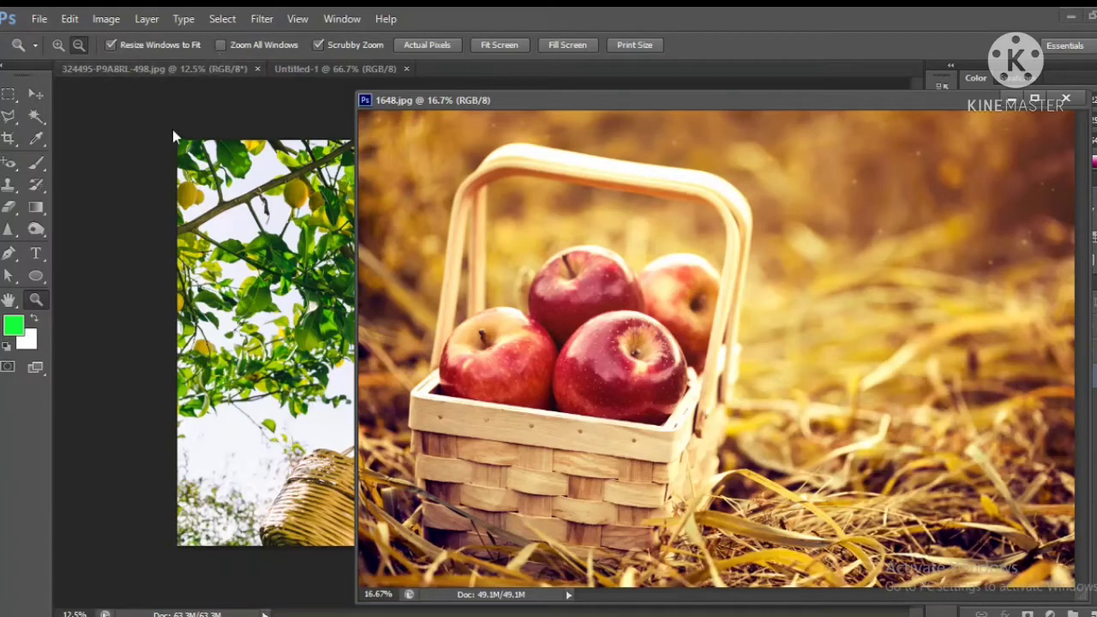
pyautogui.click(706, 281)
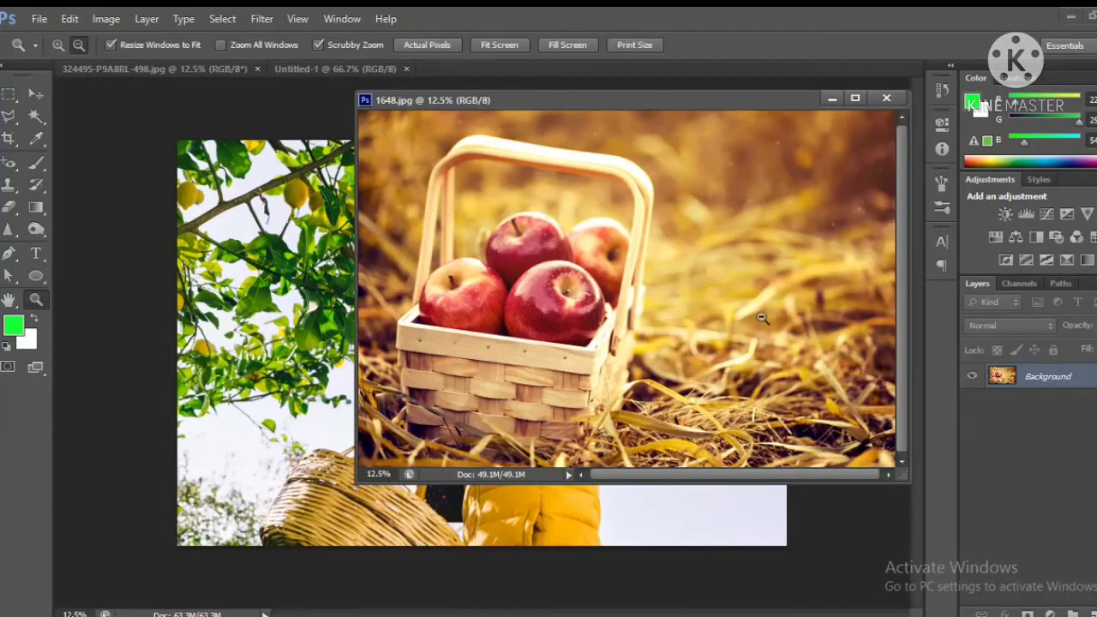
pyautogui.click(698, 275)
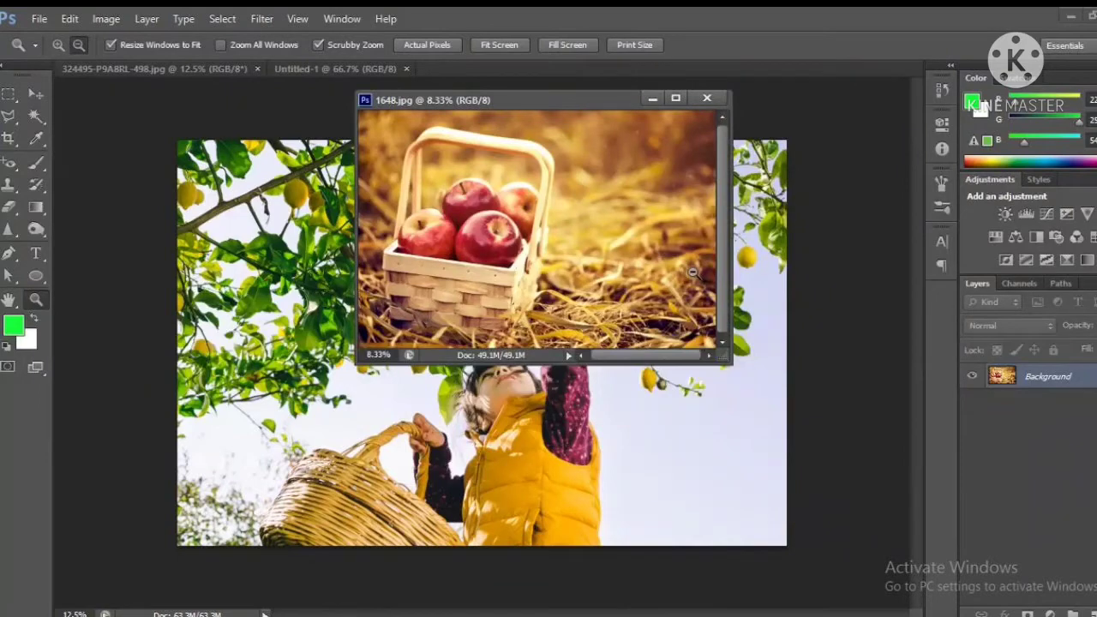
# Zoom the floating 1648.jpg window in to 16.7% with Resize Windows to Fit enabled
pyautogui.click(56, 45)
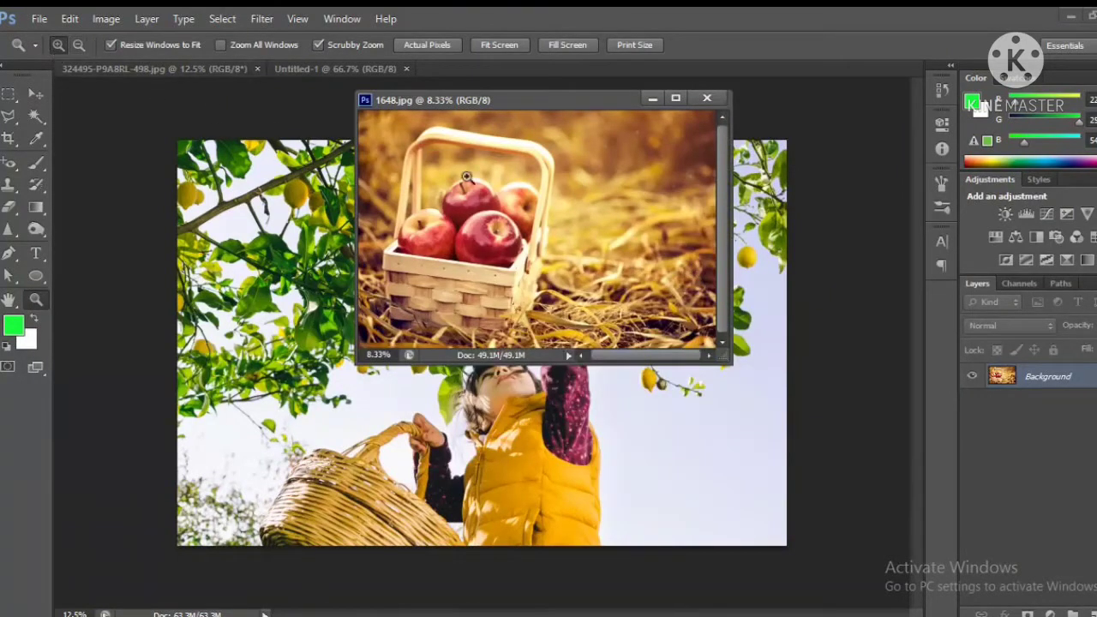
pyautogui.click(479, 224)
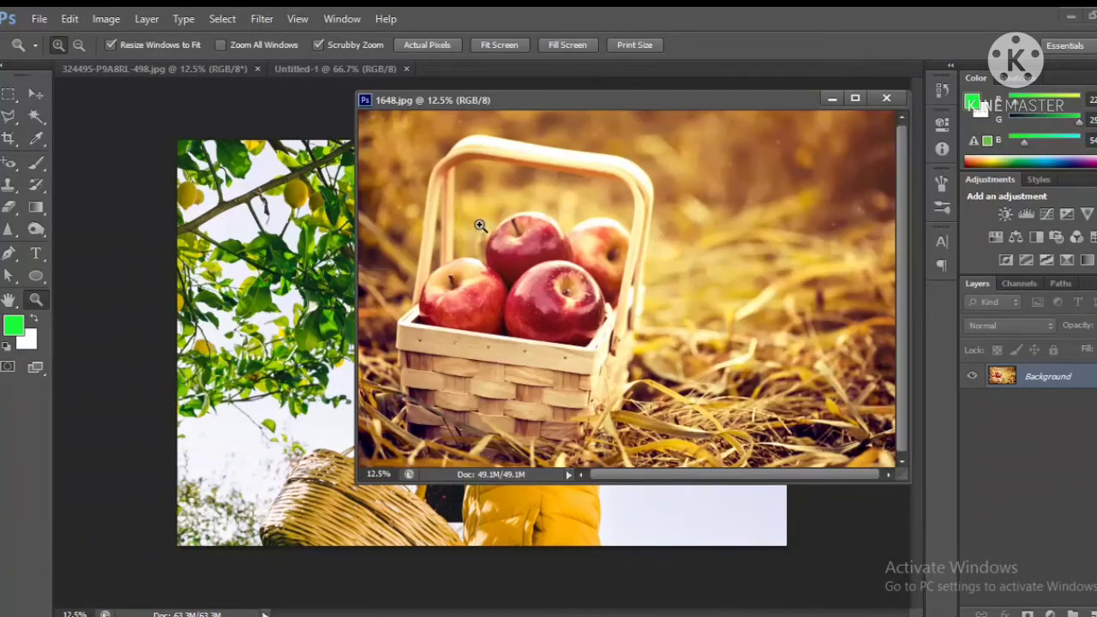
pyautogui.click(696, 324)
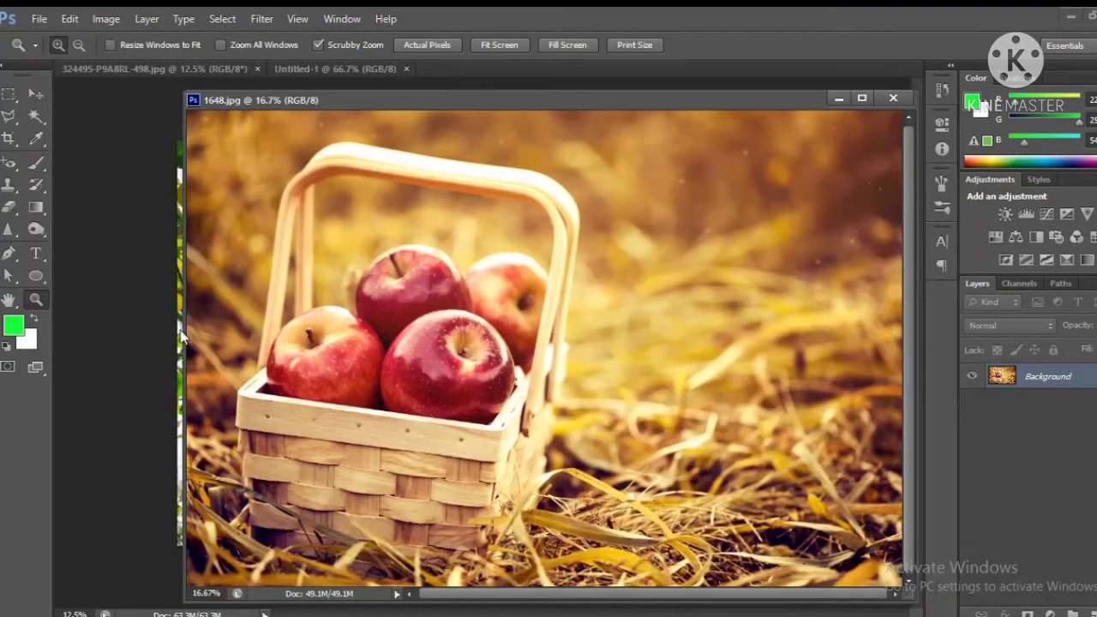
# With Resize Windows to Fit disabled, zoom the floating photo in to 25% and out to 12.5%
pyautogui.click(597, 230)
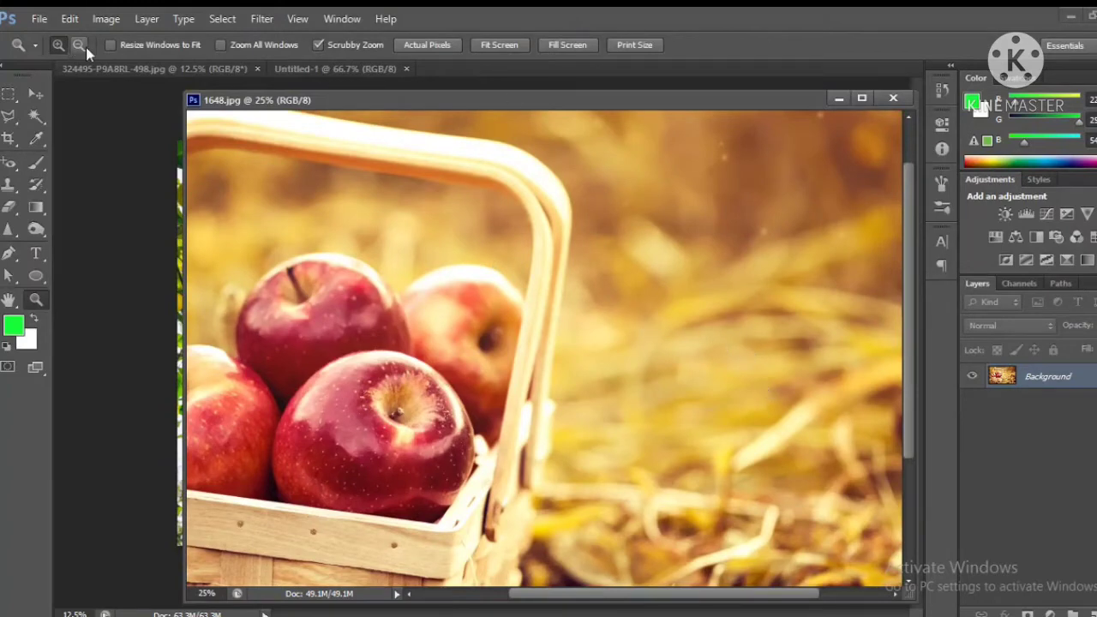
pyautogui.click(454, 313)
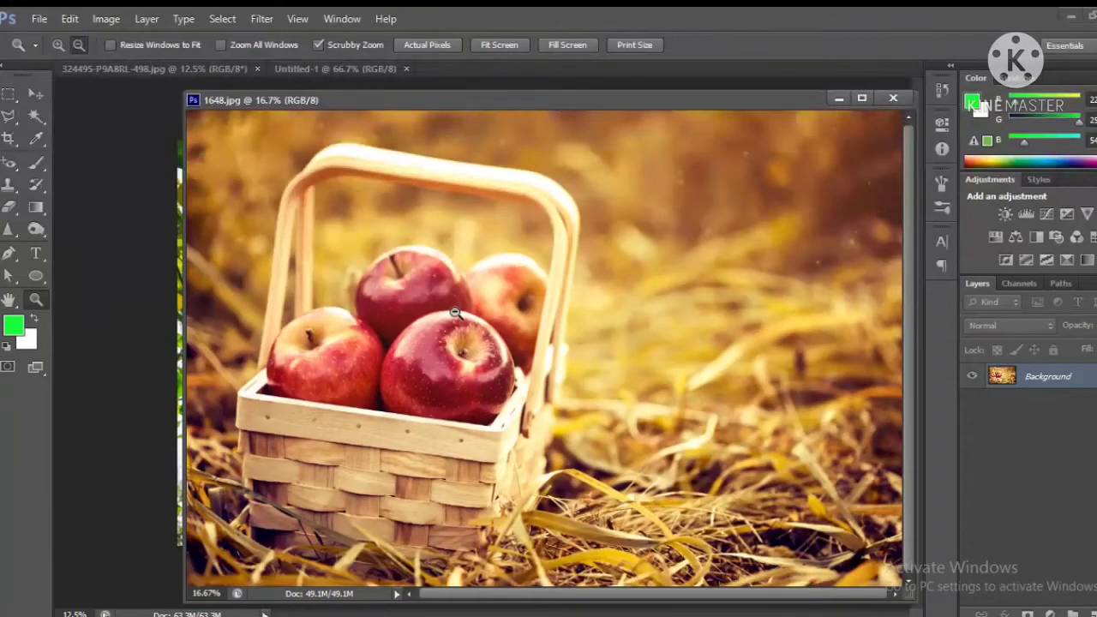
pyautogui.click(454, 312)
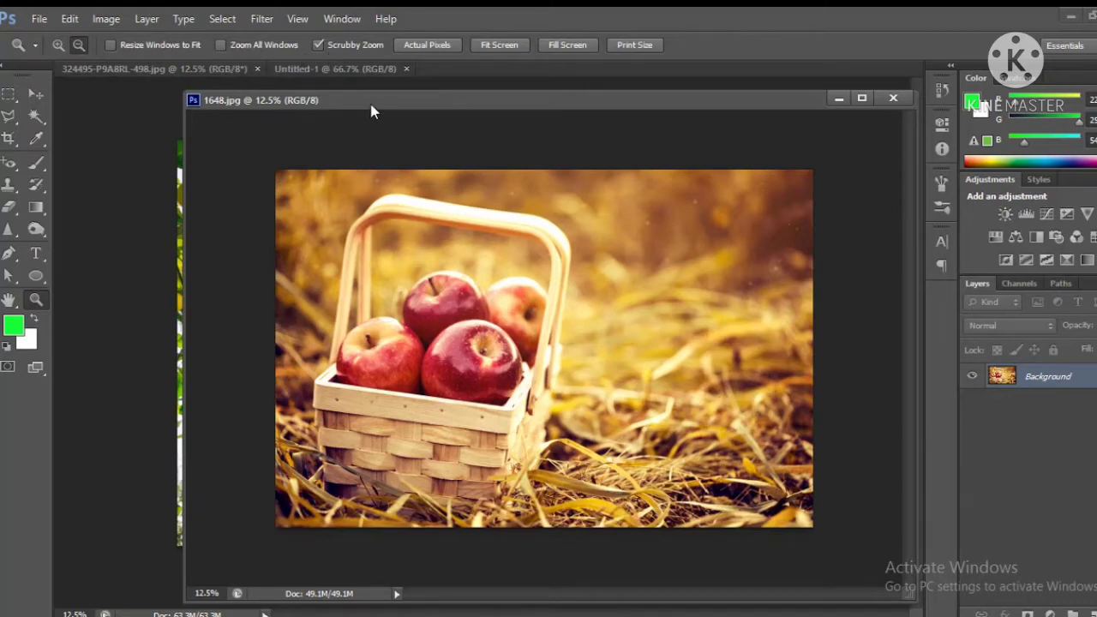
# Move the floating photo window aside, enable Zoom All Windows, and zoom all open documents in until 1648.jpg is at 25%
pyautogui.moveTo(372, 110); pyautogui.dragTo(574, 102)
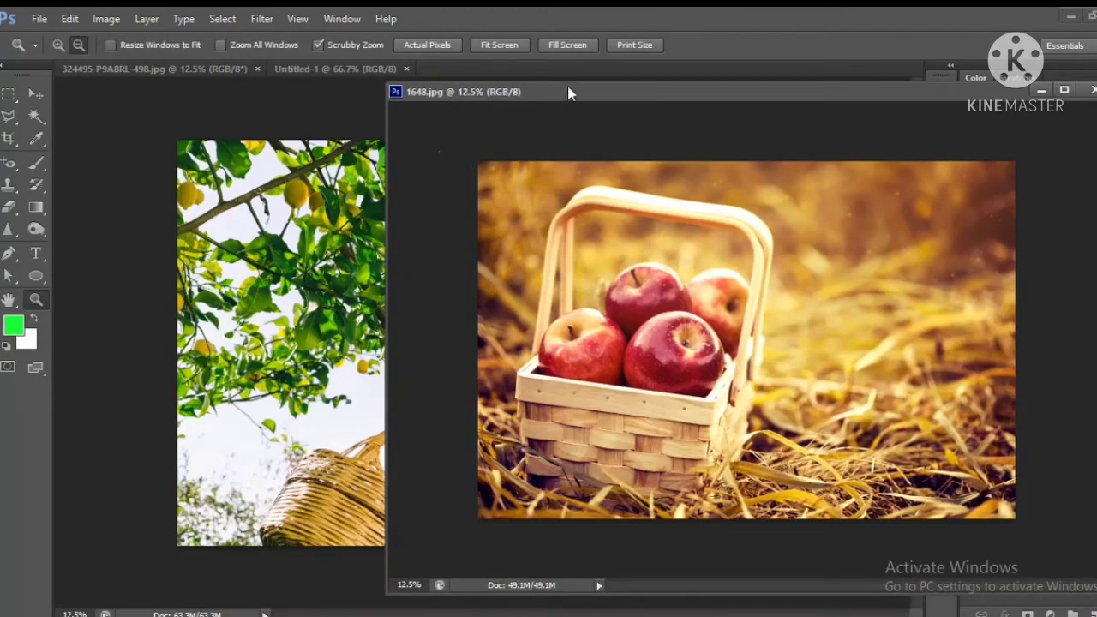
pyautogui.moveTo(574, 89); pyautogui.dragTo(609, 92)
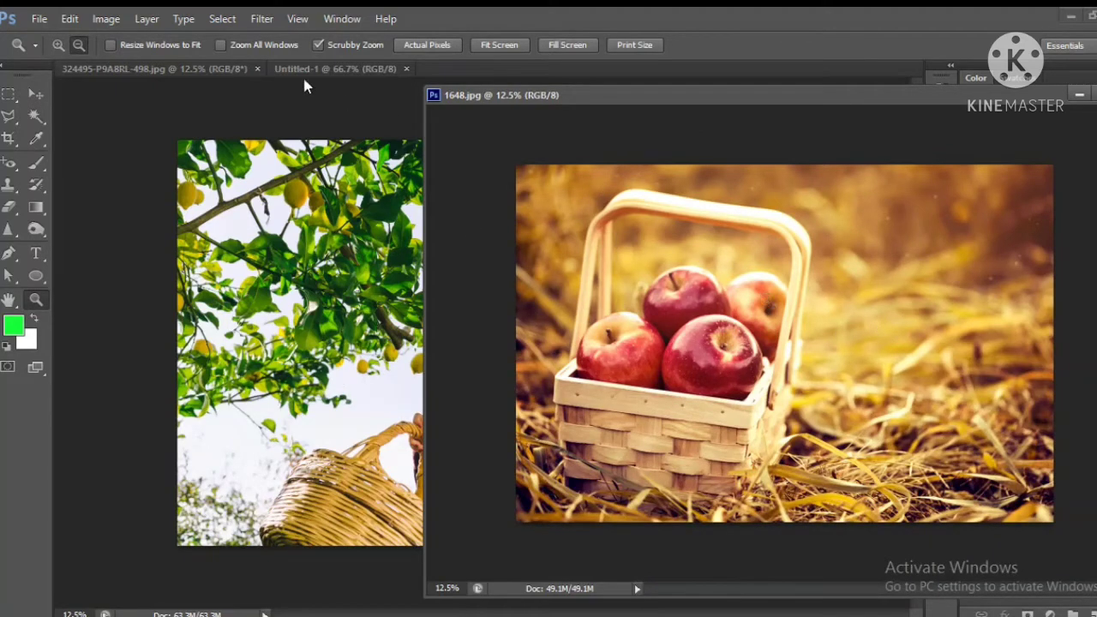
pyautogui.click(219, 46)
pyautogui.click(59, 45)
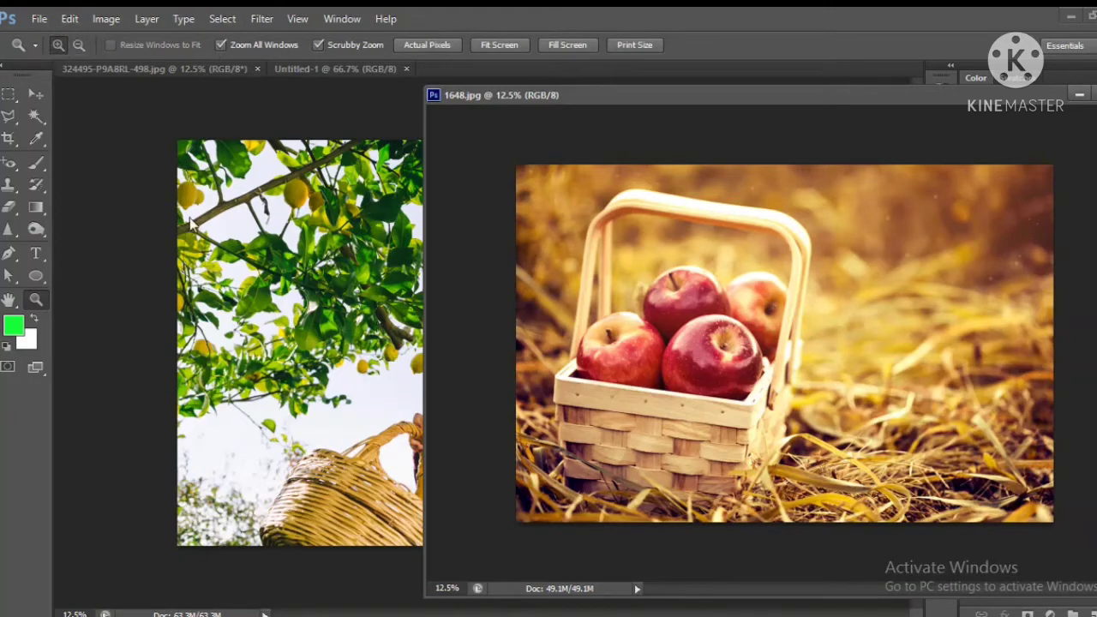
pyautogui.click(659, 237)
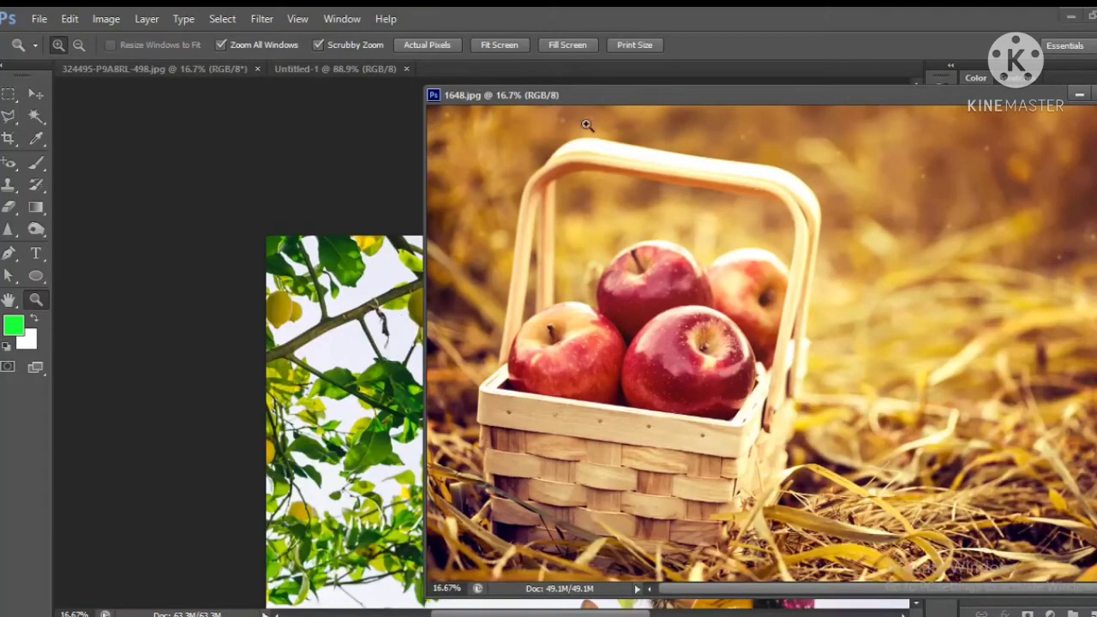
pyautogui.moveTo(605, 96); pyautogui.dragTo(700, 165)
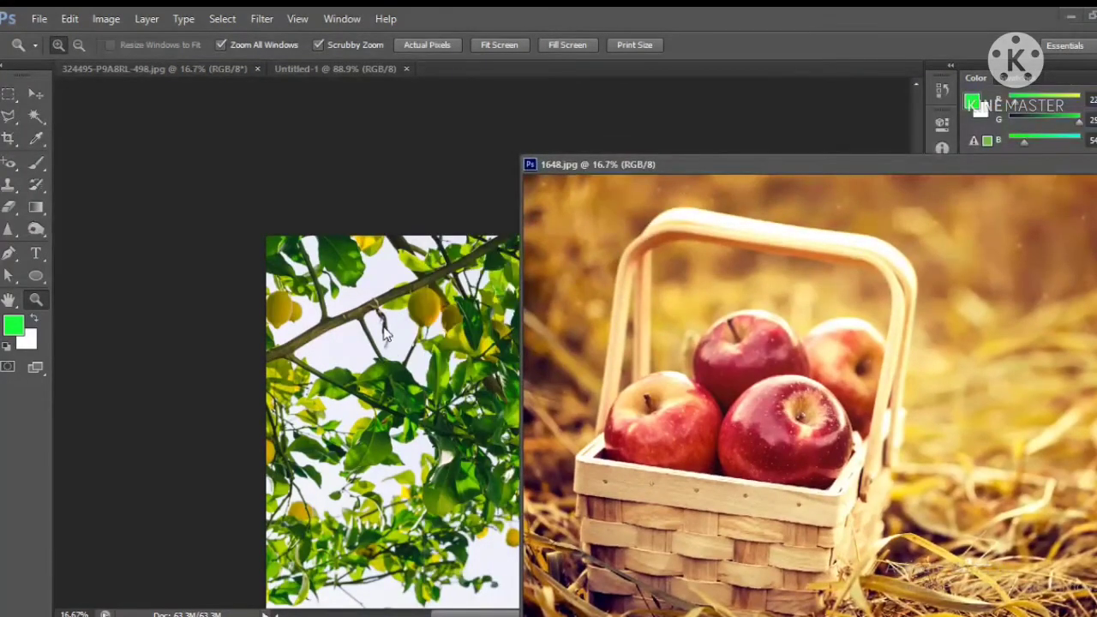
pyautogui.click(752, 366)
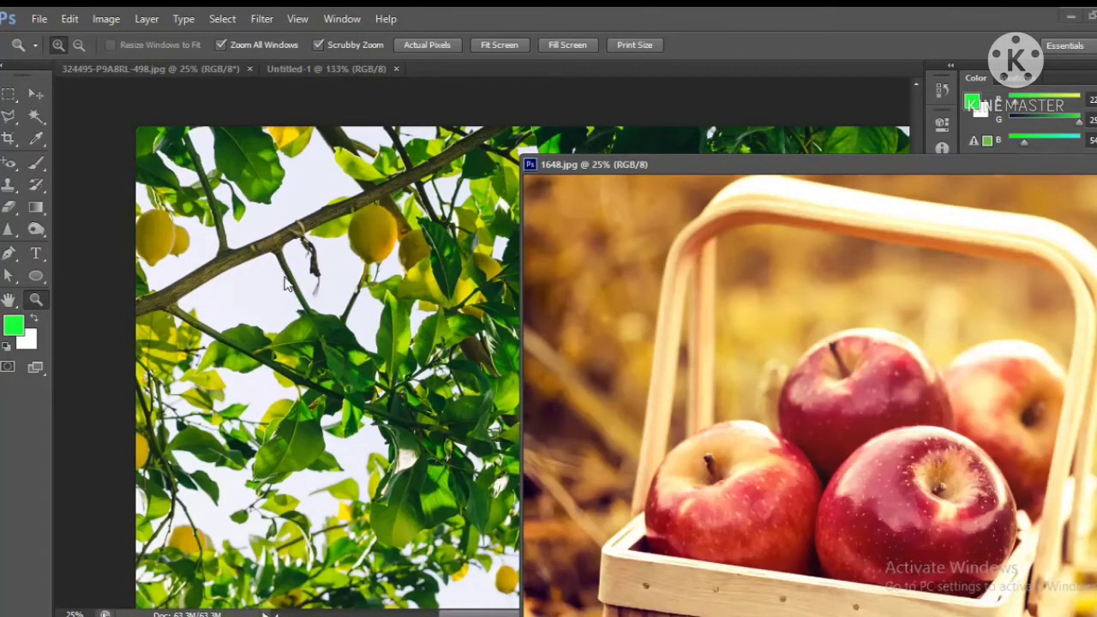
# Zoom all open documents out together from the lemon tree image until it is at 12.5%
pyautogui.click(78, 44)
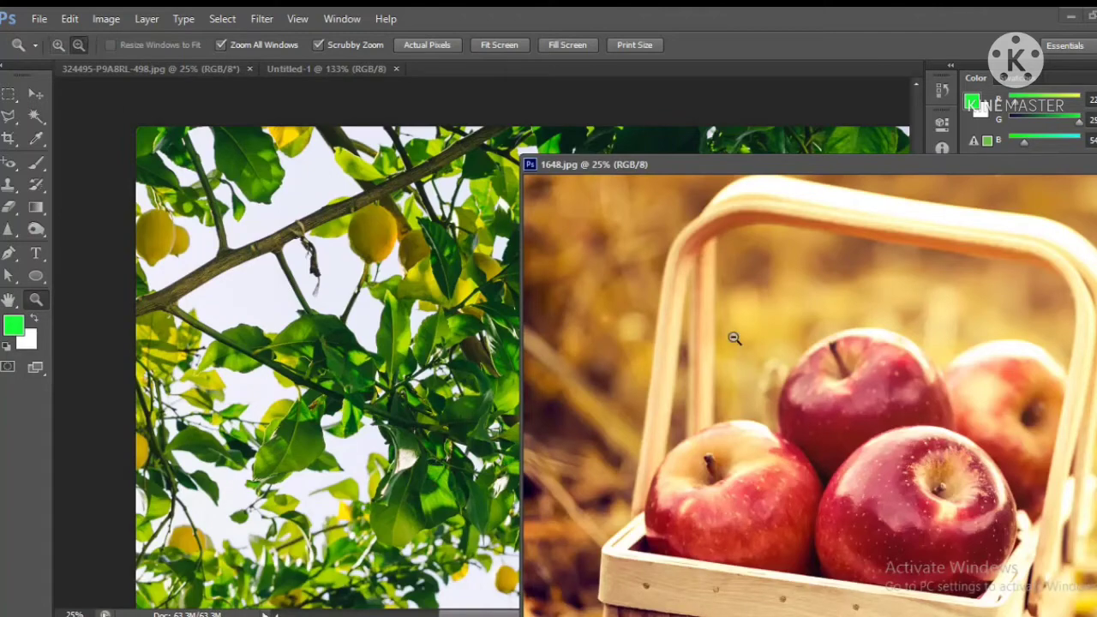
pyautogui.click(149, 68)
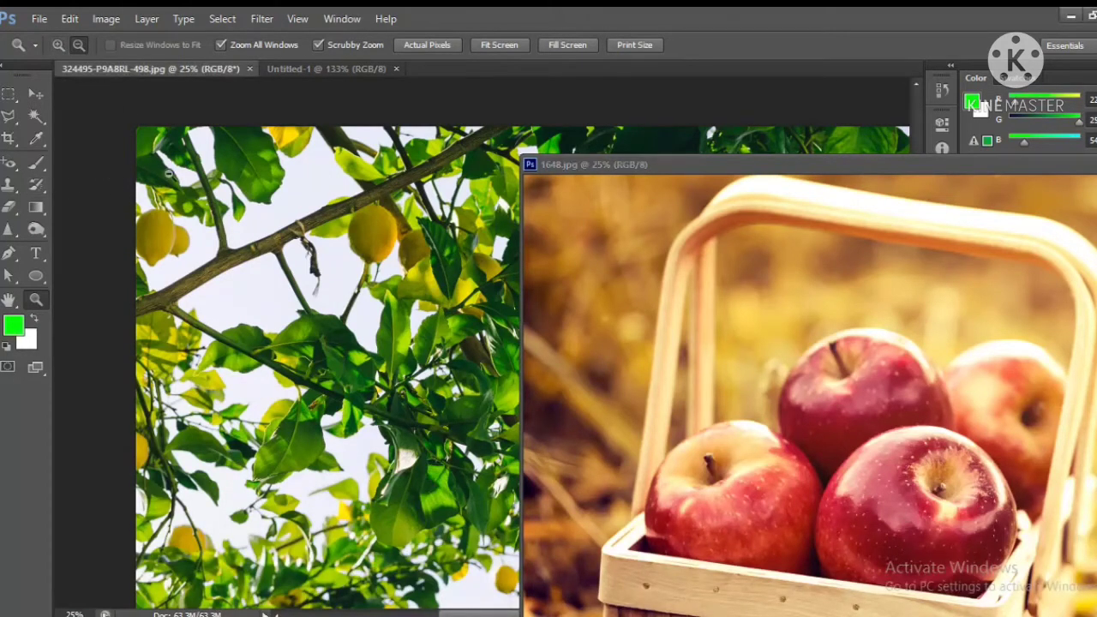
pyautogui.click(169, 174)
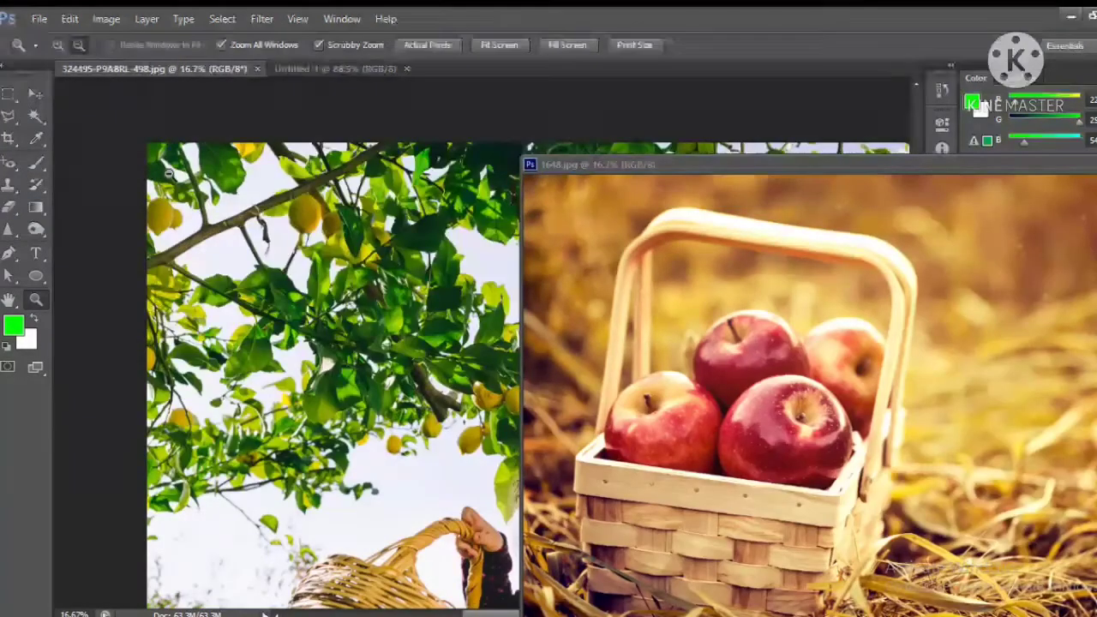
pyautogui.click(266, 190)
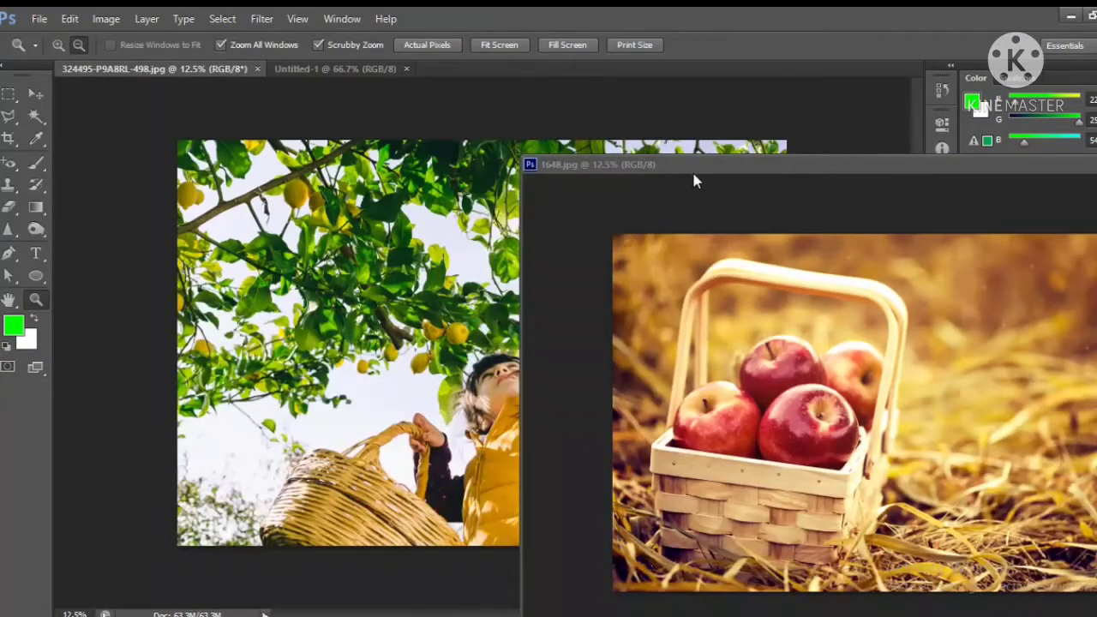
# Dock the floating 1648.jpg window back with the other documents and zoom it out to 12.5%
pyautogui.moveTo(694, 176); pyautogui.dragTo(612, 113)
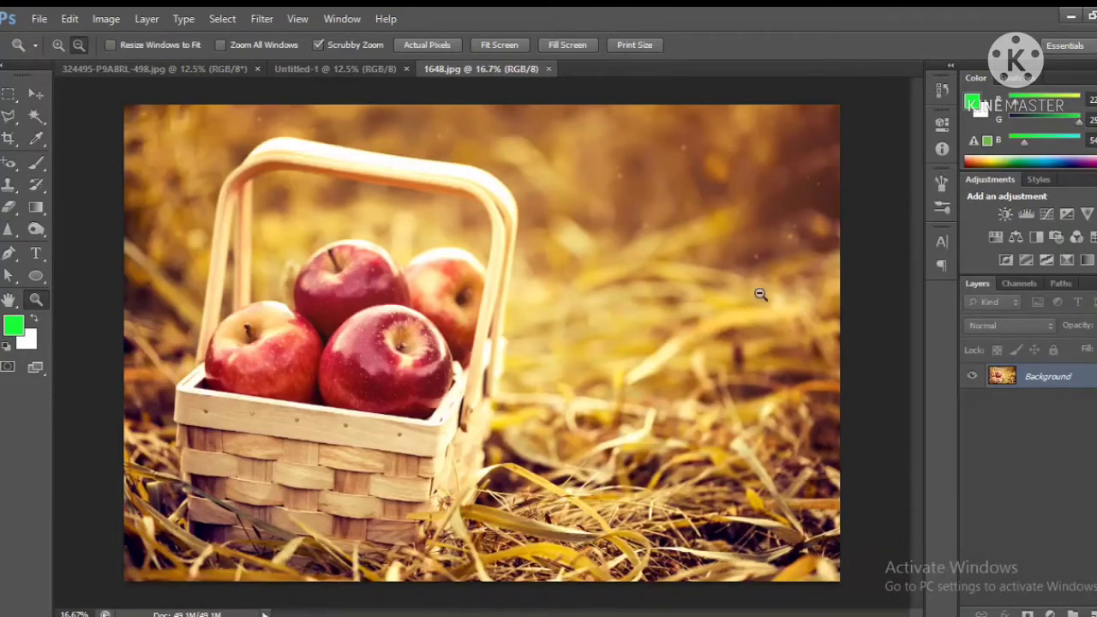
pyautogui.hotkey('ctrl', '-')
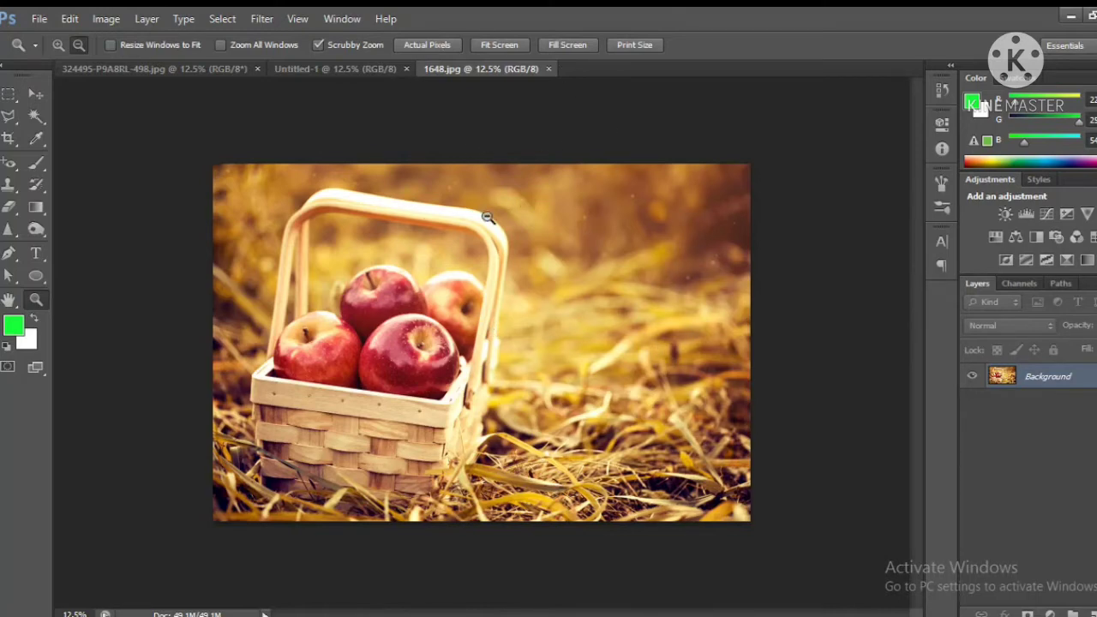
# View the photo at its actual pixel size, pan to the front apple, and fit the whole image on screen
pyautogui.click(446, 44)
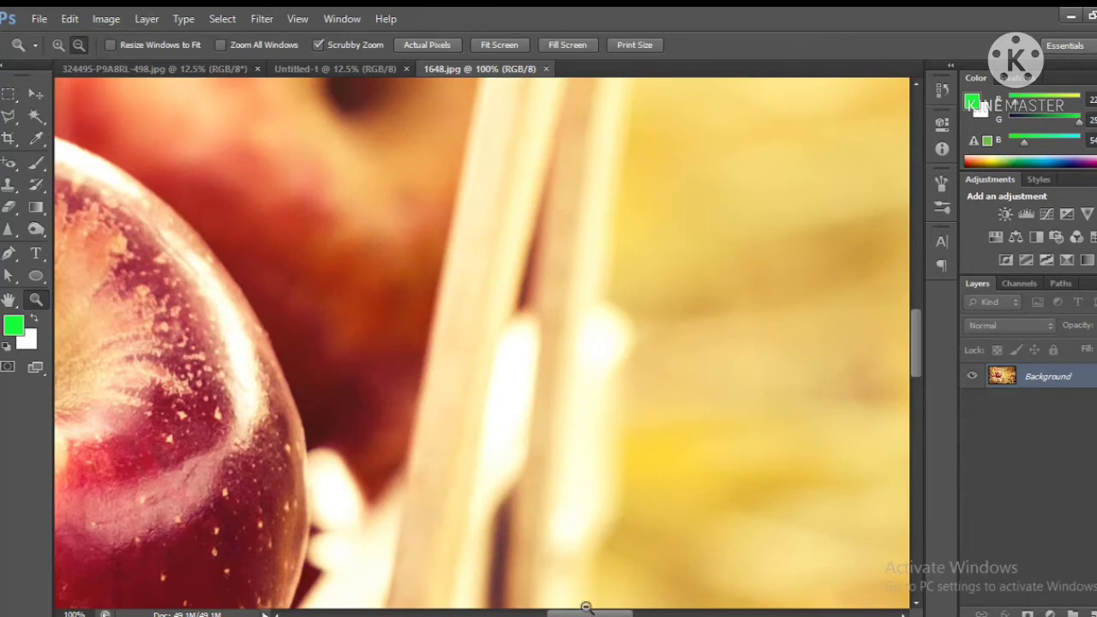
pyautogui.moveTo(588, 614); pyautogui.dragTo(552, 613)
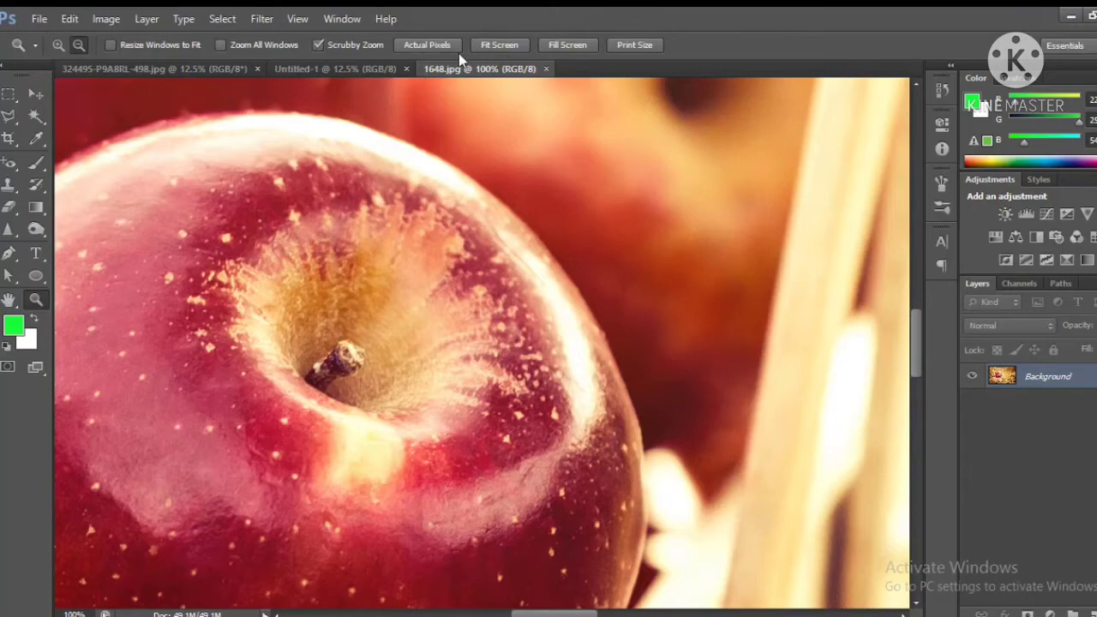
pyautogui.click(498, 46)
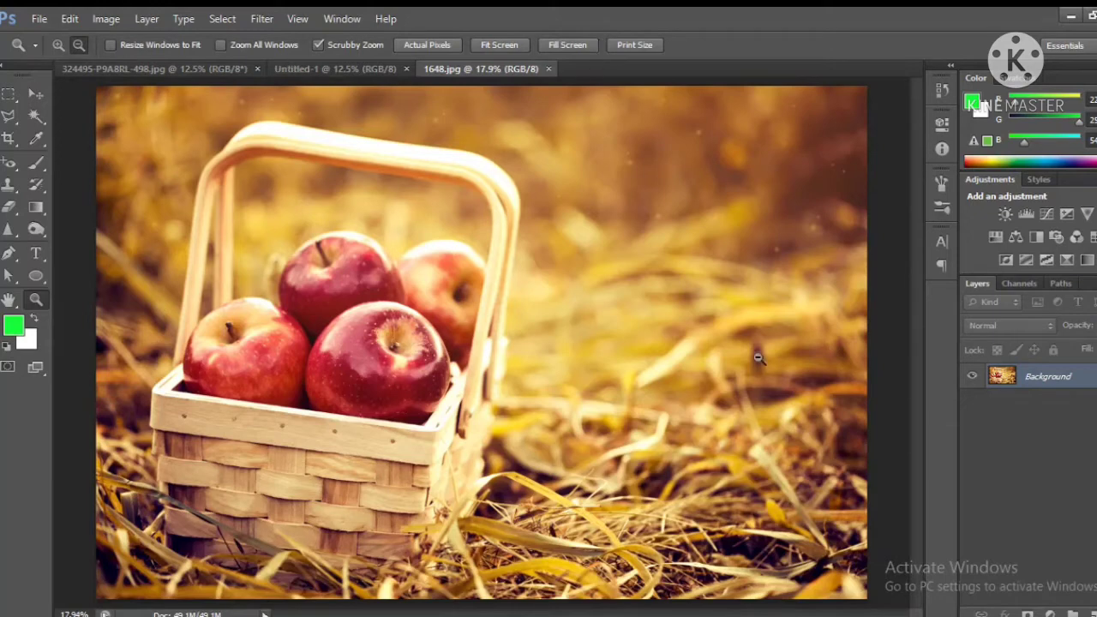
# Fill the screen with the photo, and after zooming out to 16.7% display it at print size
pyautogui.click(558, 47)
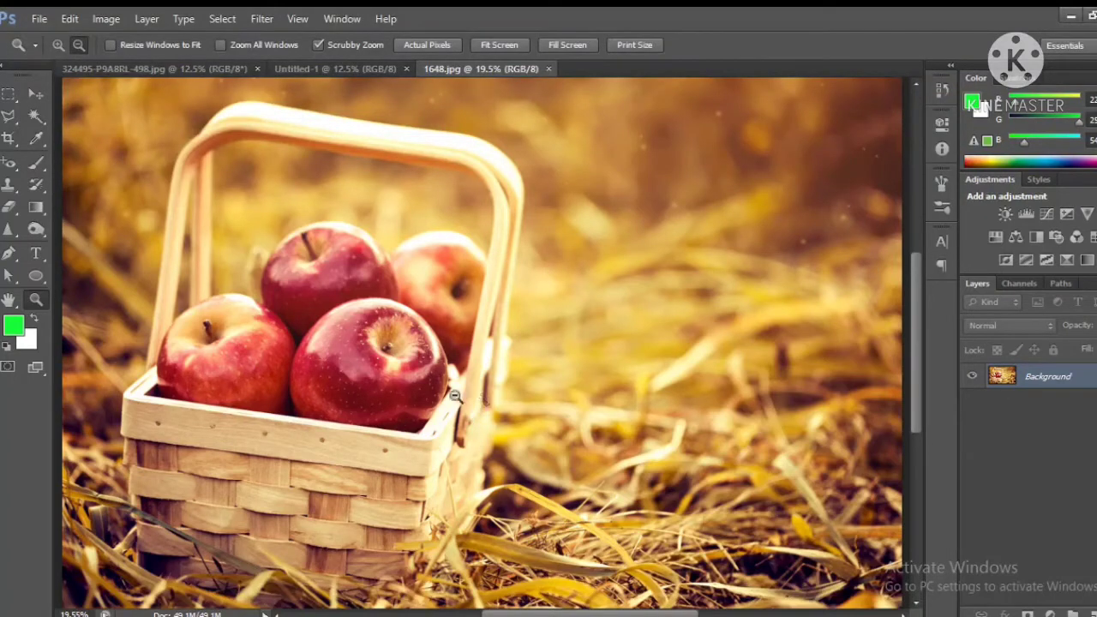
pyautogui.click(586, 138)
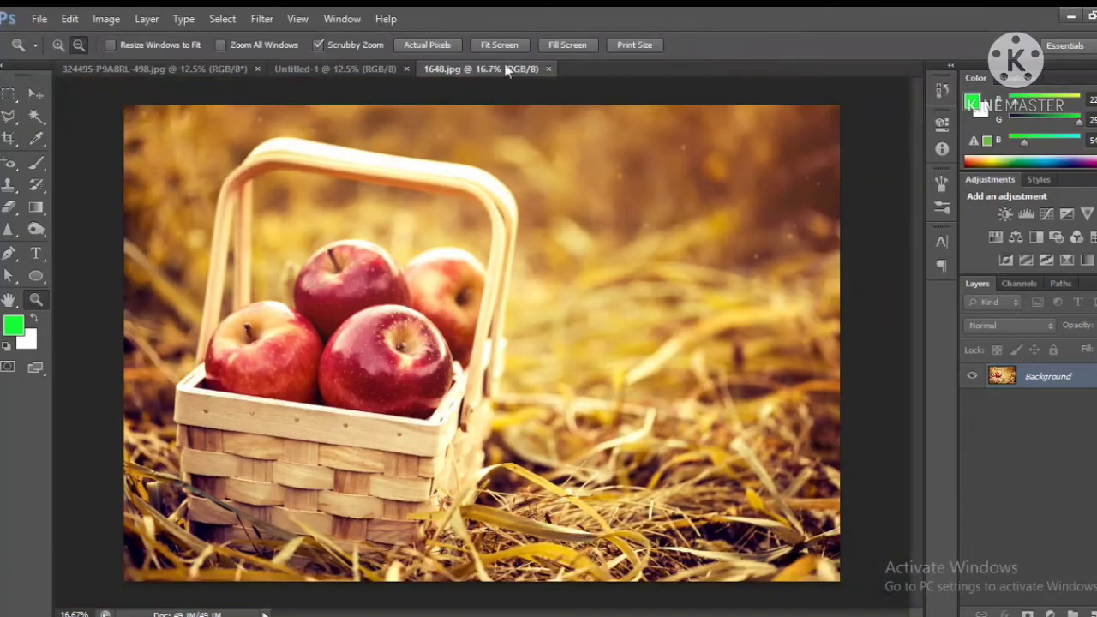
pyautogui.click(617, 43)
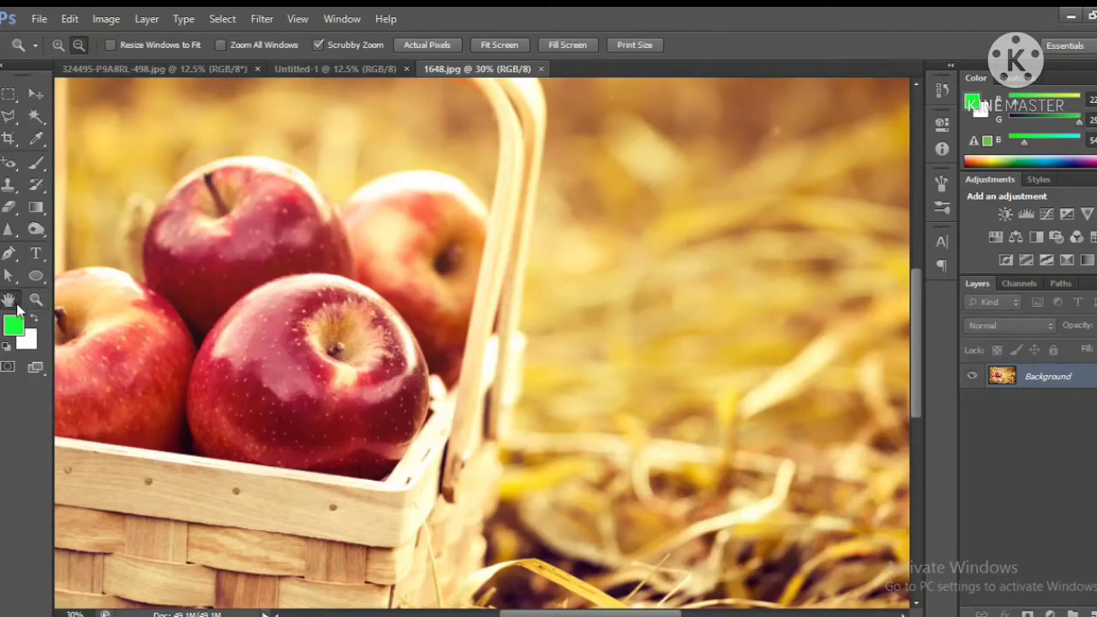
# Pan around the apple basket photo with the Hand tool, from the basket's base to its handle
pyautogui.click(8, 299)
pyautogui.click(114, 298)
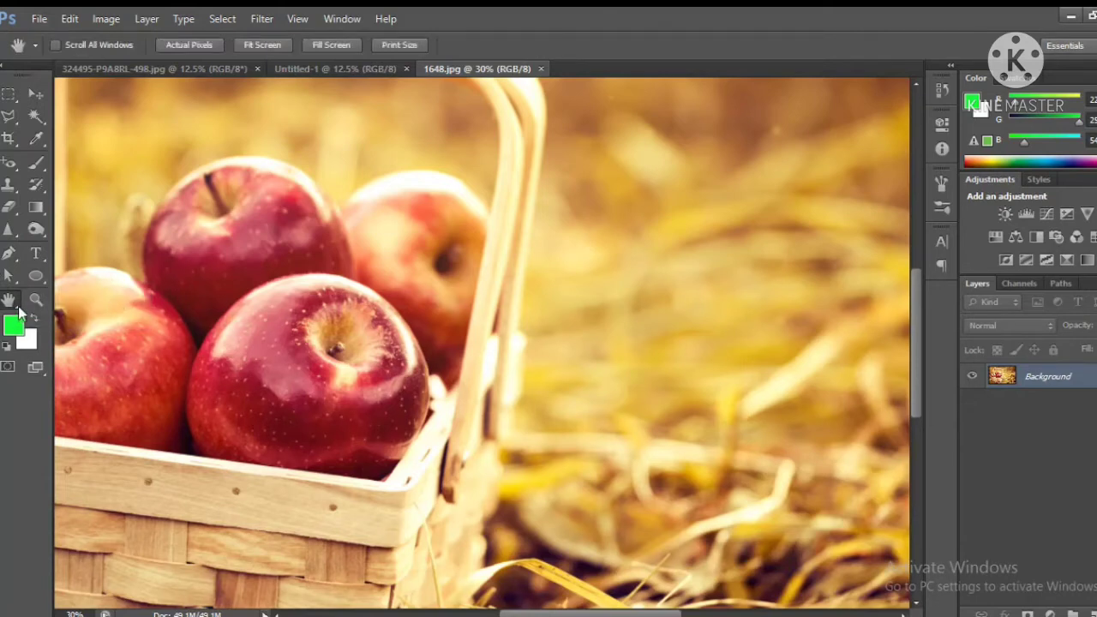
pyautogui.click(19, 310)
pyautogui.click(74, 307)
pyautogui.moveTo(395, 463); pyautogui.dragTo(408, 266)
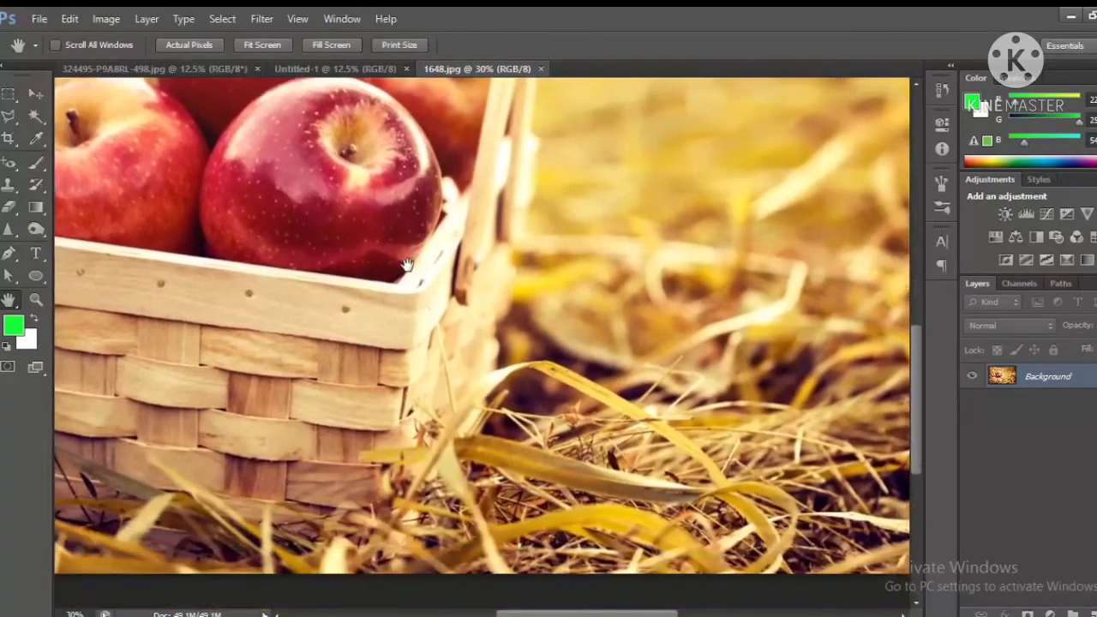
pyautogui.scroll(10, 560, 399)
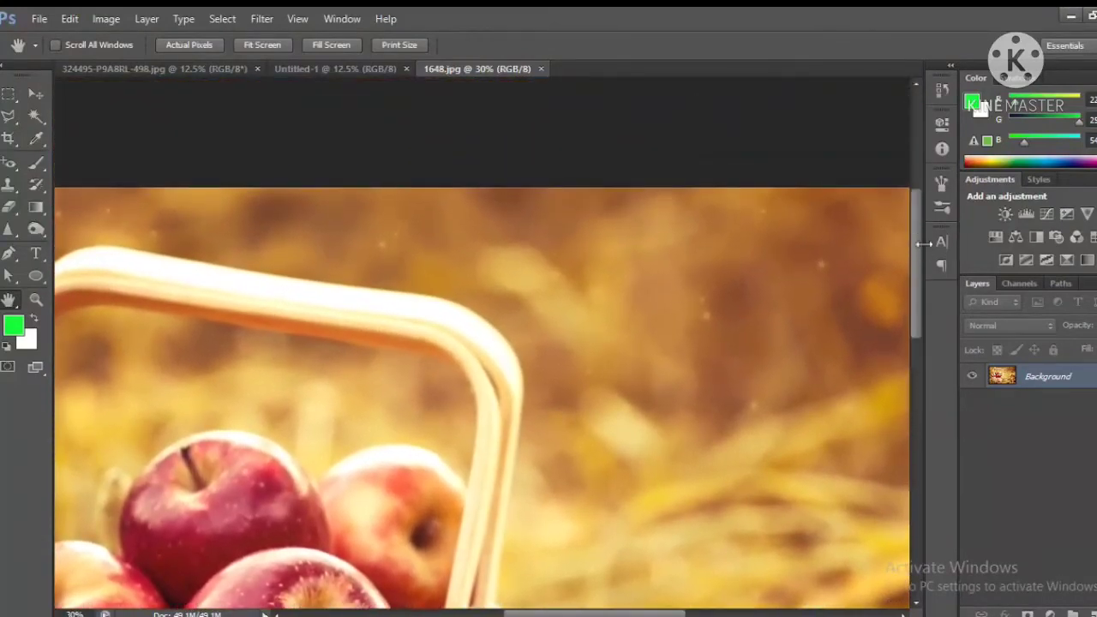
pyautogui.moveTo(917, 243); pyautogui.dragTo(917, 280)
pyautogui.hscroll(-5, 483, 343)
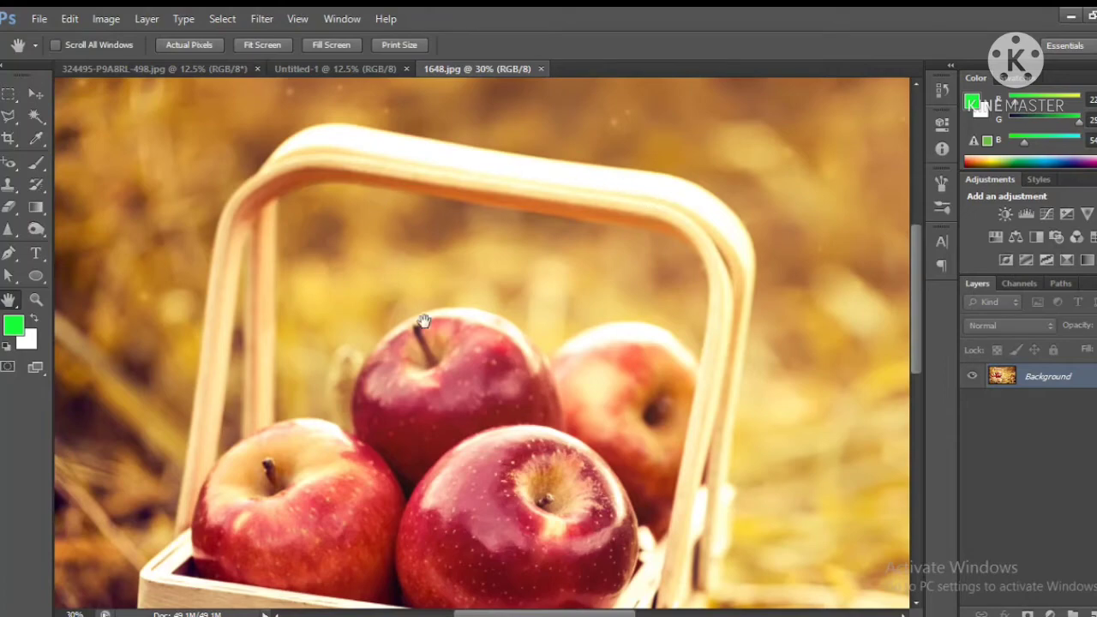
pyautogui.scroll(-5, 424, 320)
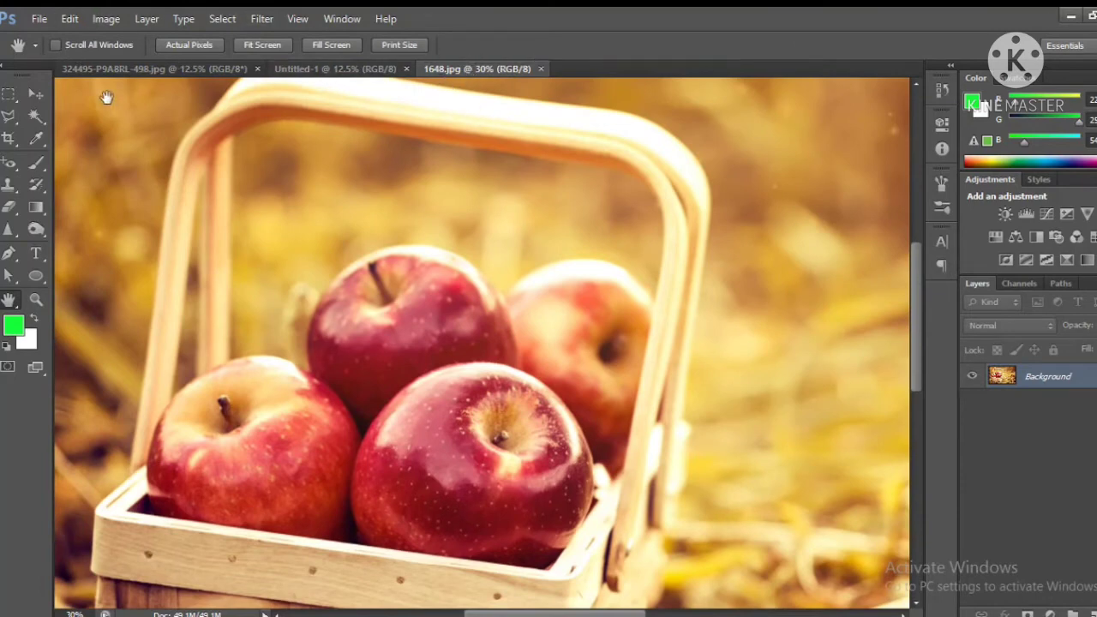
# Float the 1648.jpg window to pan with Scroll All Windows enabled, and fit the re-docked photo on screen
pyautogui.moveTo(455, 70); pyautogui.dragTo(475, 130)
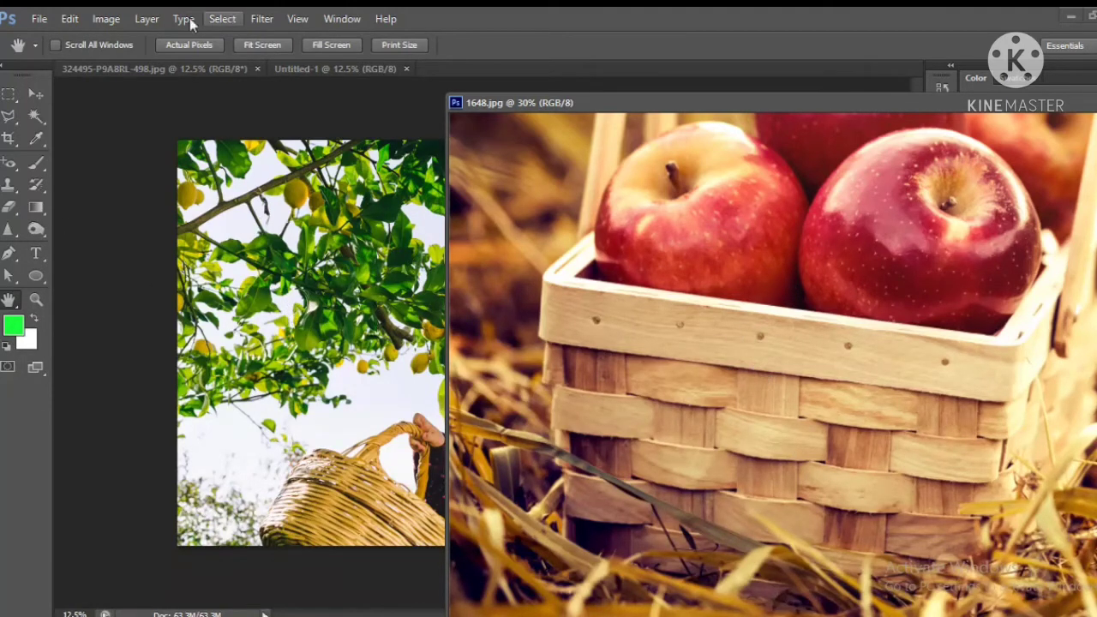
pyautogui.click(57, 45)
pyautogui.click(364, 320)
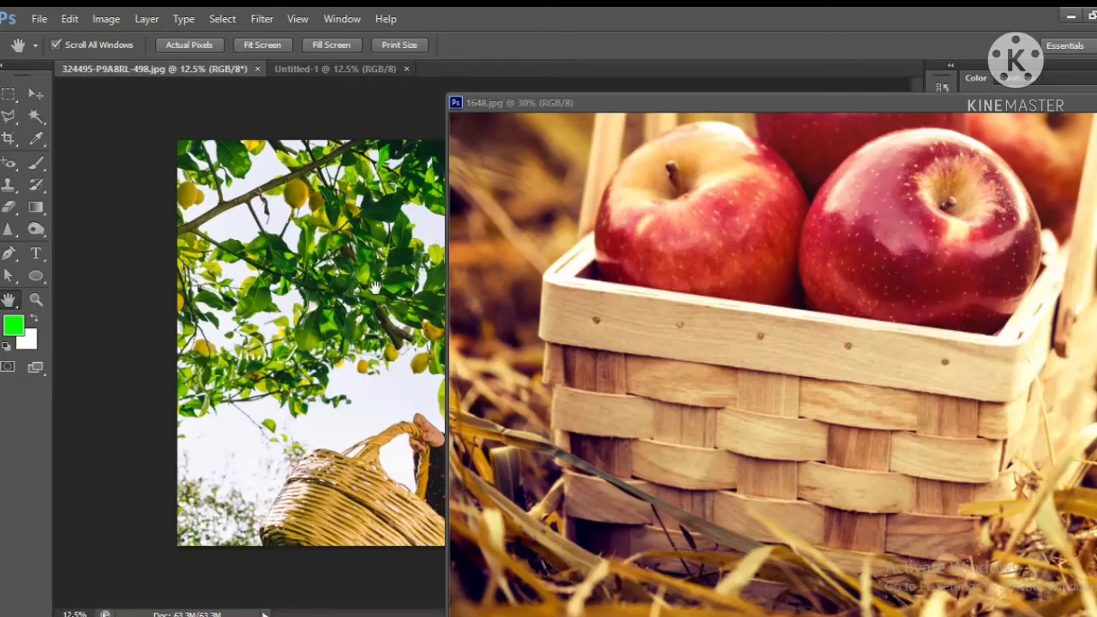
pyautogui.moveTo(375, 288); pyautogui.dragTo(377, 343)
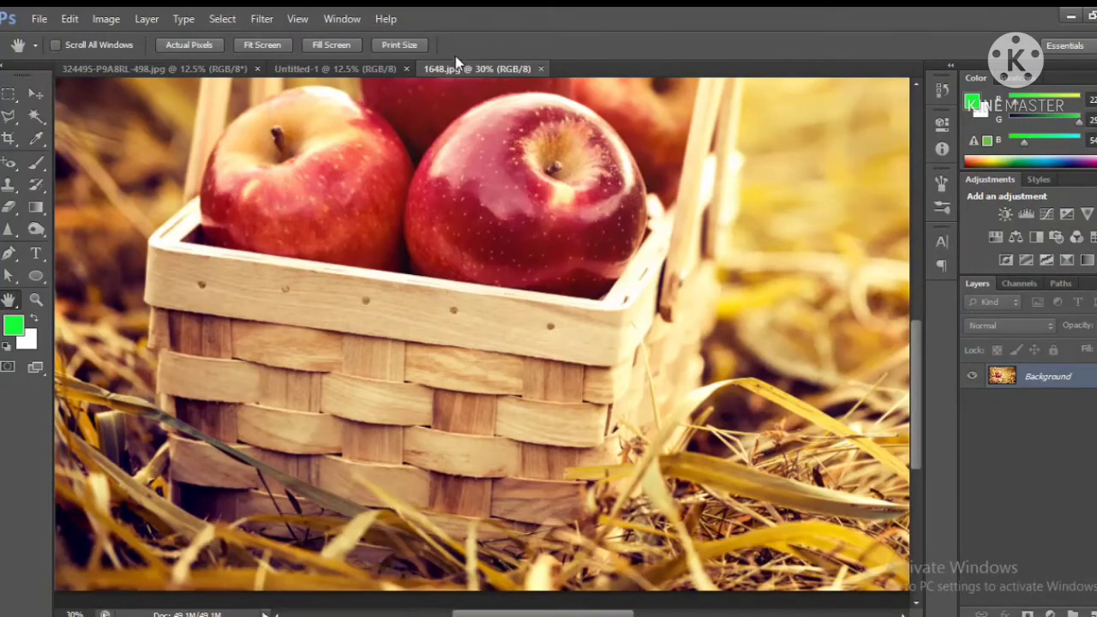
pyautogui.click(266, 45)
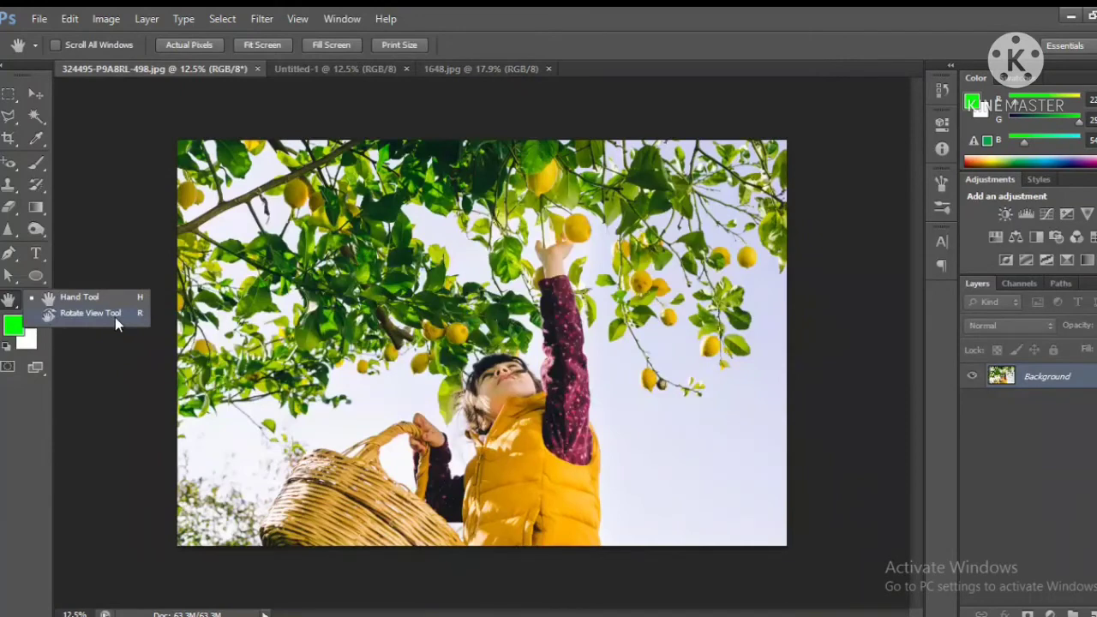
# Rotate the lemon tree view freehand with the Rotate View tool to about 41°, 13° and 4°, zoomed out to 6.25%
pyautogui.click(116, 313)
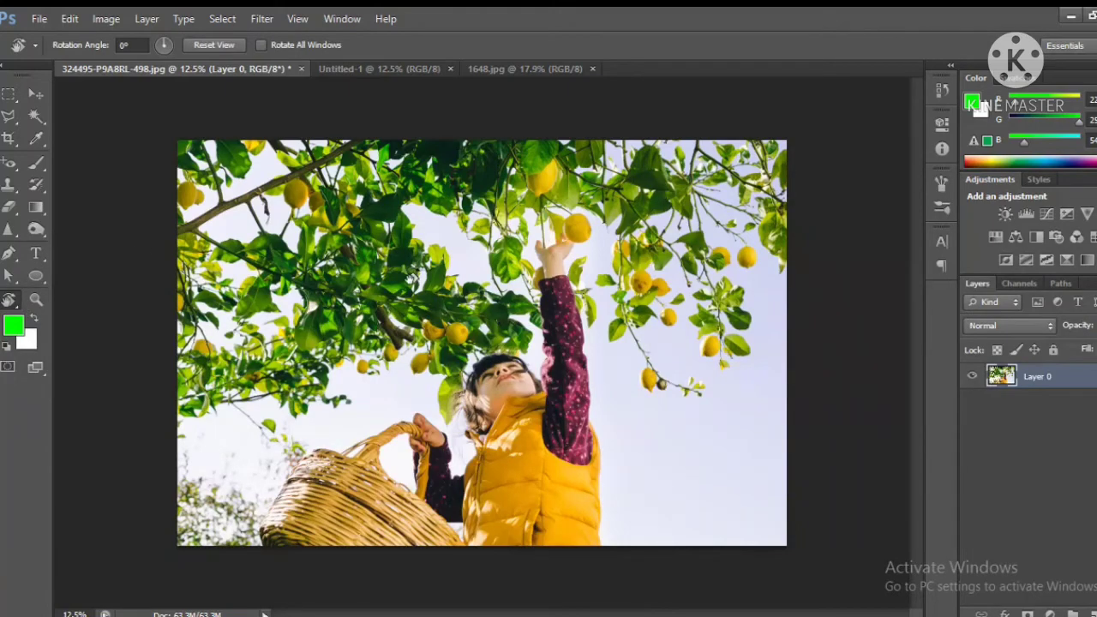
pyautogui.moveTo(408, 269); pyautogui.dragTo(472, 241)
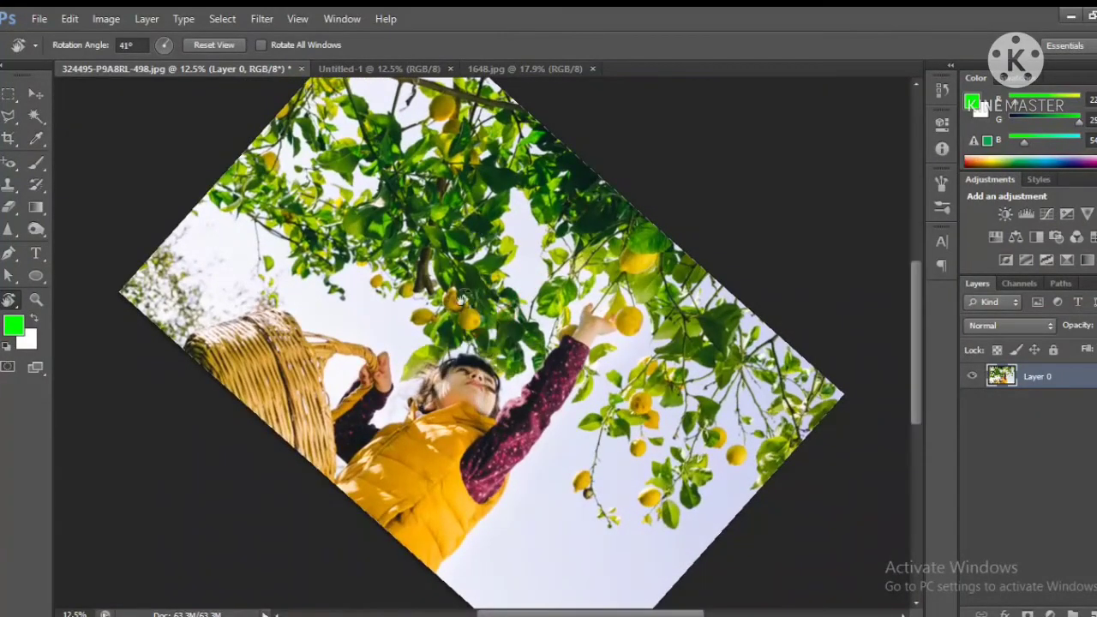
pyautogui.moveTo(608, 330); pyautogui.dragTo(566, 289)
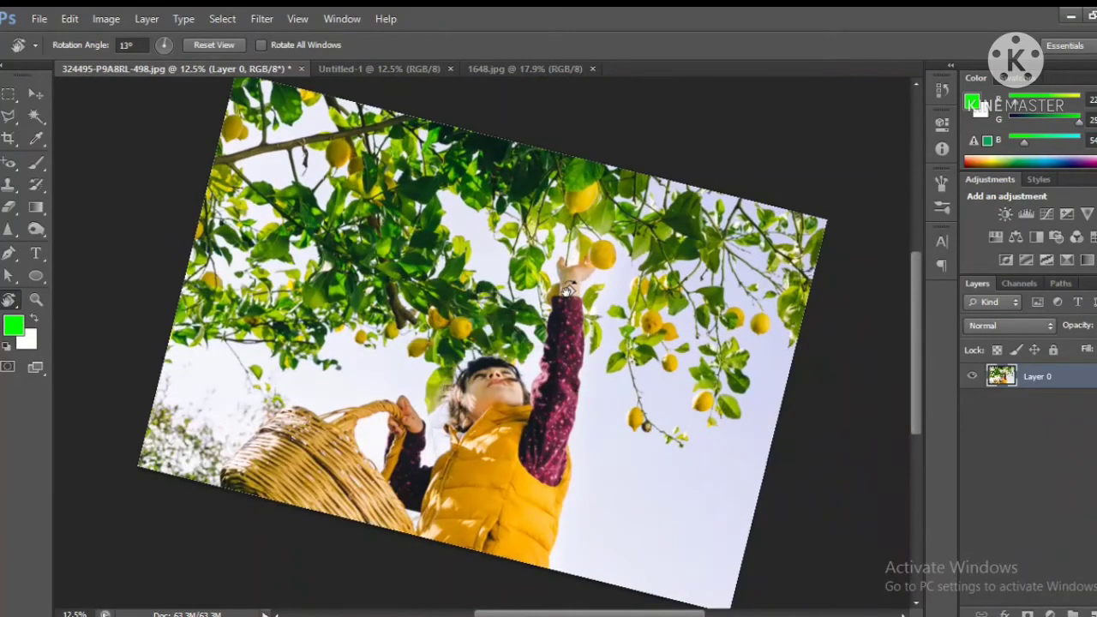
pyautogui.hotkey('ctrl', '-')
pyautogui.hotkey('ctrl', '-')
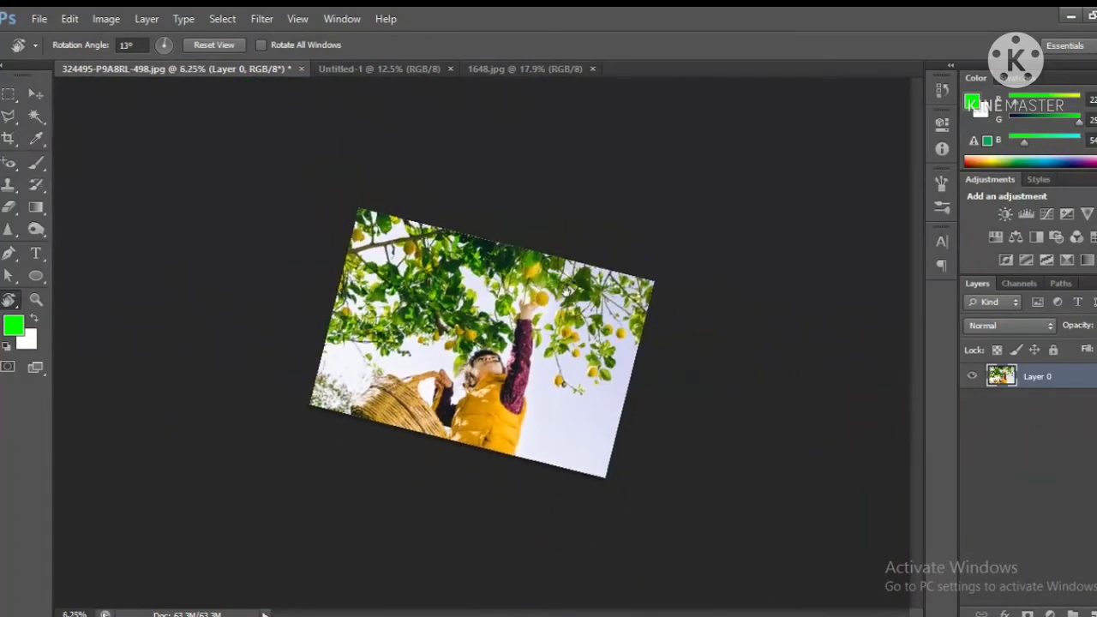
pyautogui.moveTo(601, 259)
pyautogui.mouseDown()
pyautogui.moveTo(573, 458)
pyautogui.moveTo(343, 360)
pyautogui.moveTo(604, 352)
pyautogui.moveTo(217, 13)
pyautogui.mouseUp()
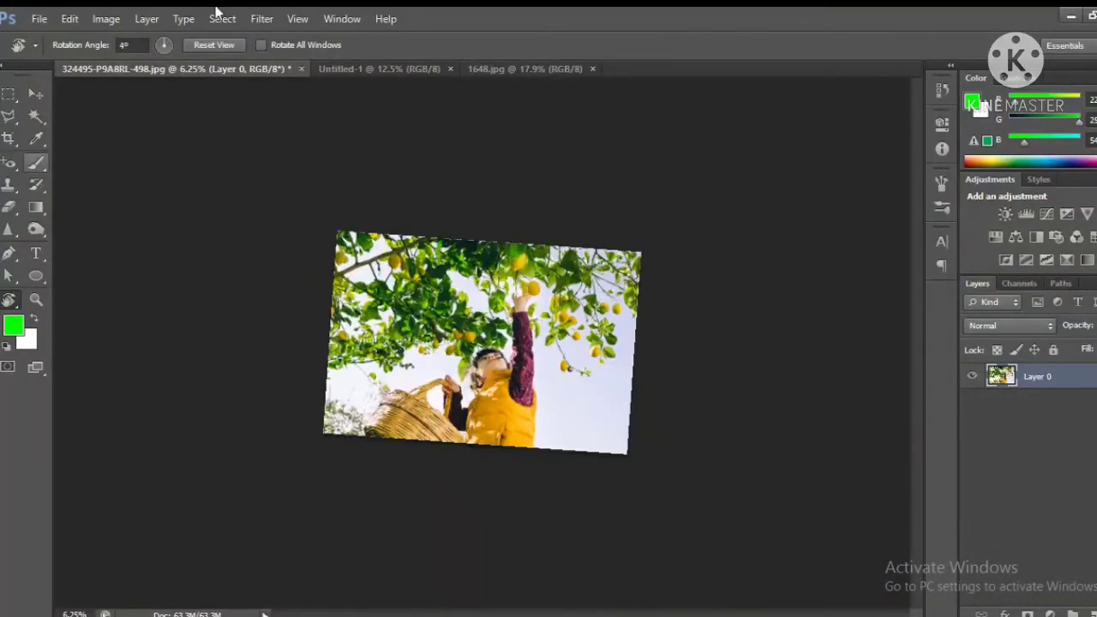
# Set the view's rotation angle to 10° and reset it, and repeat with a freehand rotation of about 60°
pyautogui.click(142, 45)
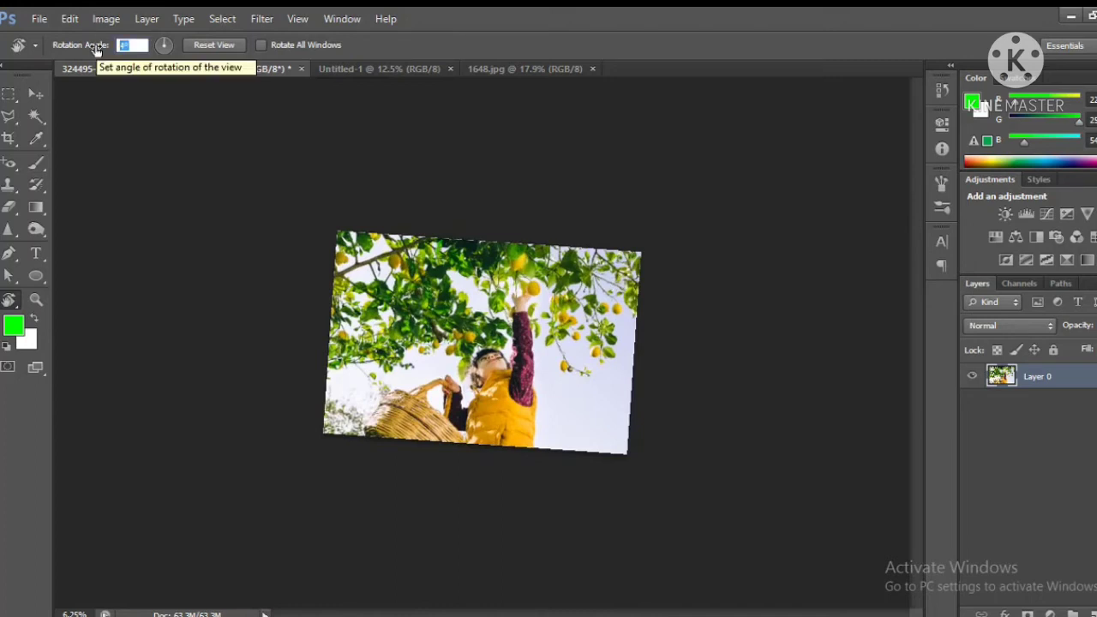
pyautogui.write('0')
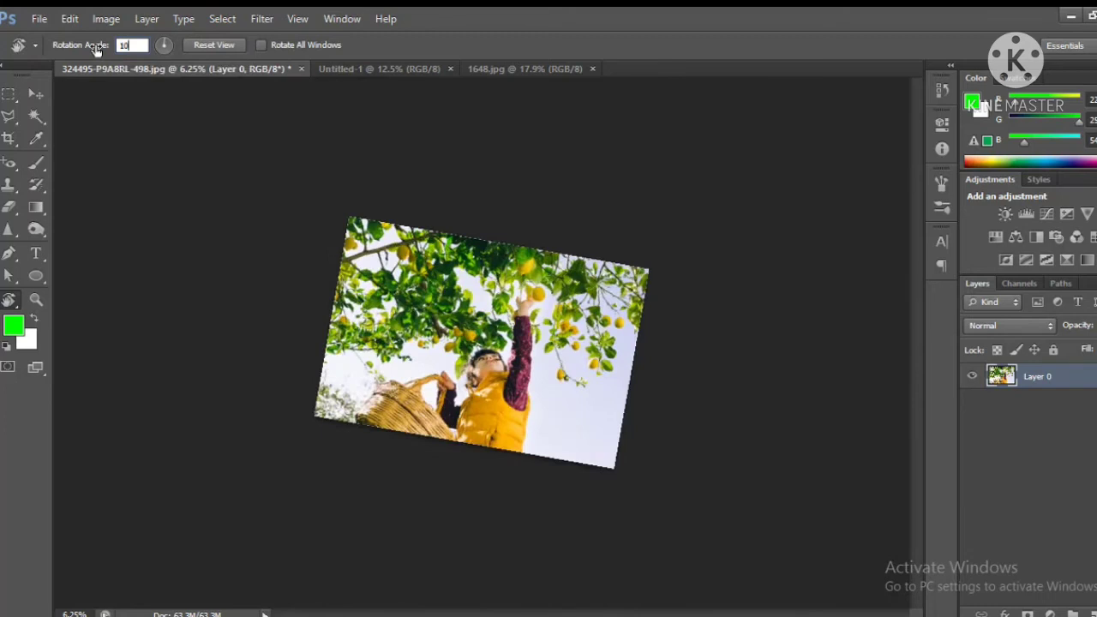
pyautogui.press('Return')
pyautogui.click(226, 46)
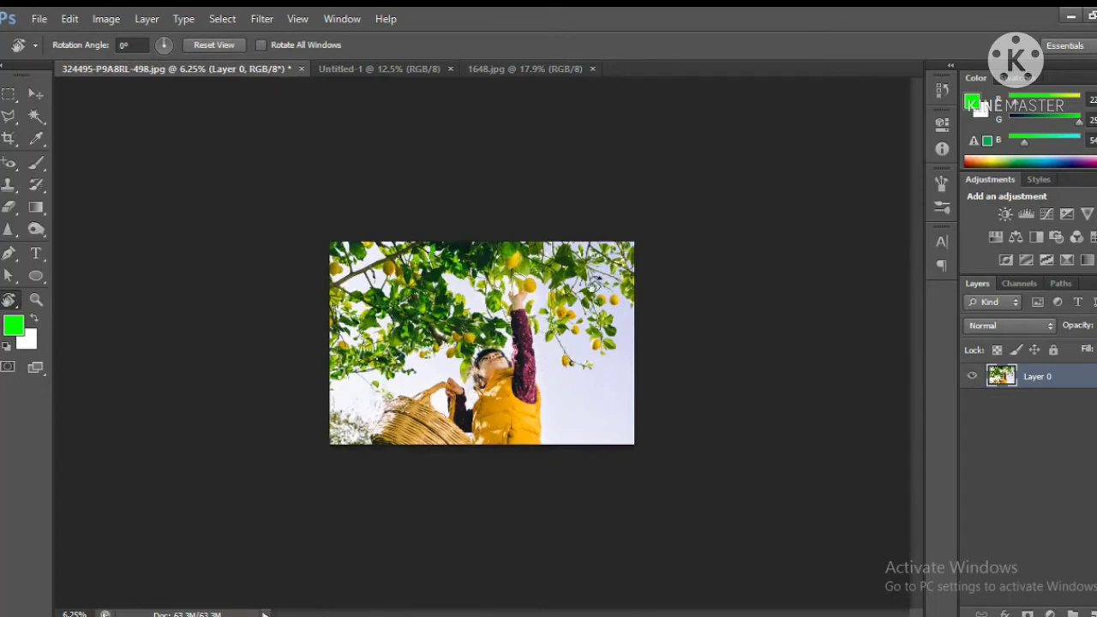
pyautogui.moveTo(591, 287); pyautogui.dragTo(568, 397)
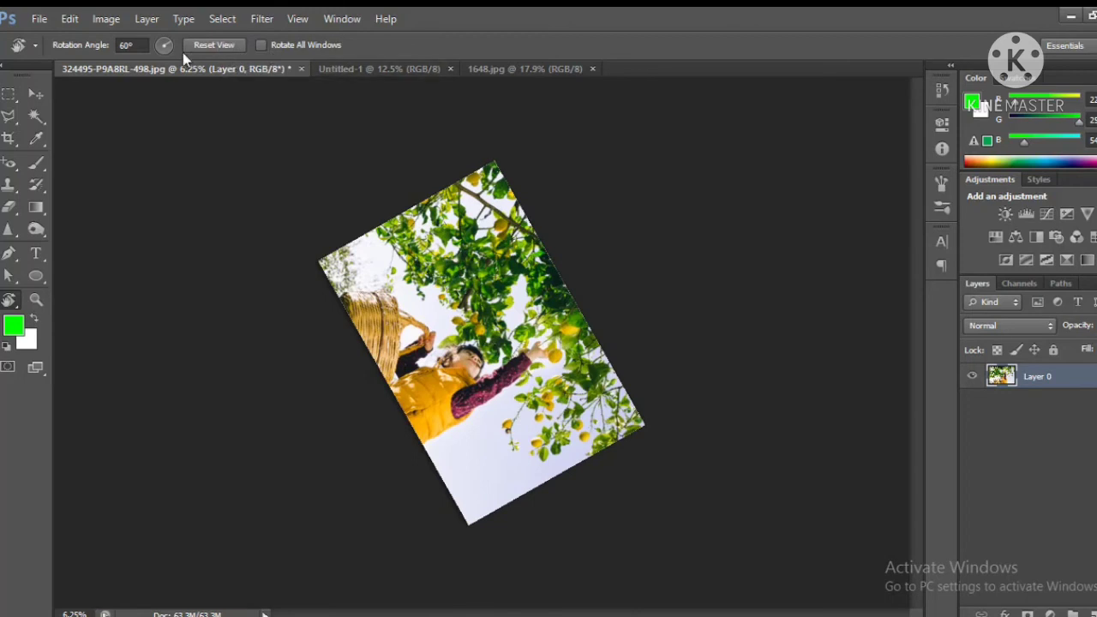
pyautogui.click(216, 46)
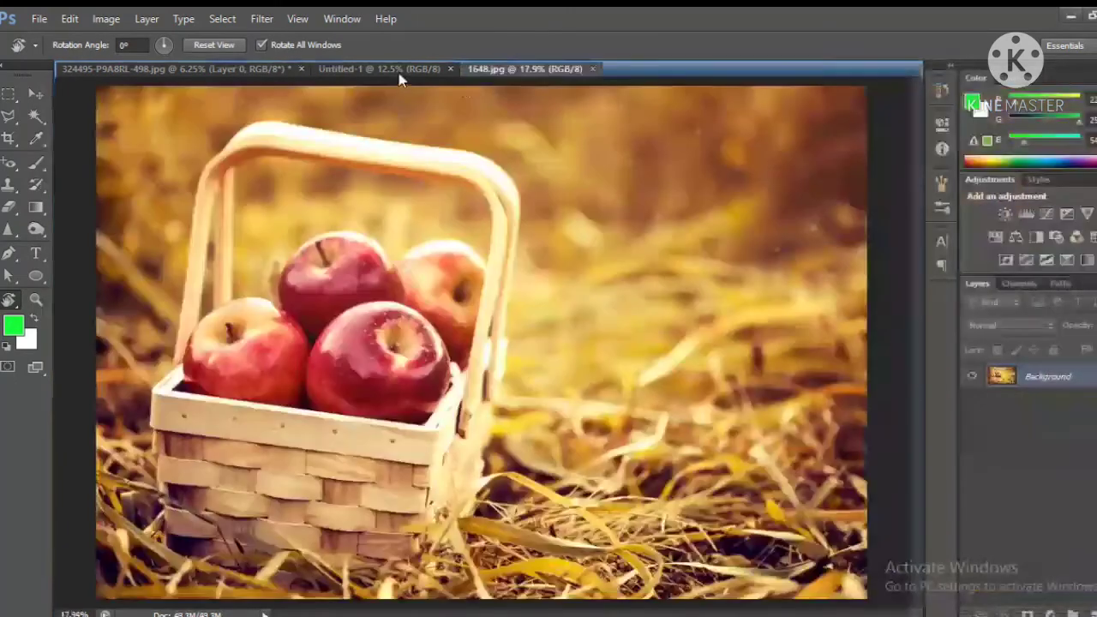
# Float the lemon tree window and rotate both images together to about 30° and -3° with Rotate All Windows, resetting the view at the end
pyautogui.moveTo(403, 68); pyautogui.dragTo(428, 104)
pyautogui.click(444, 100)
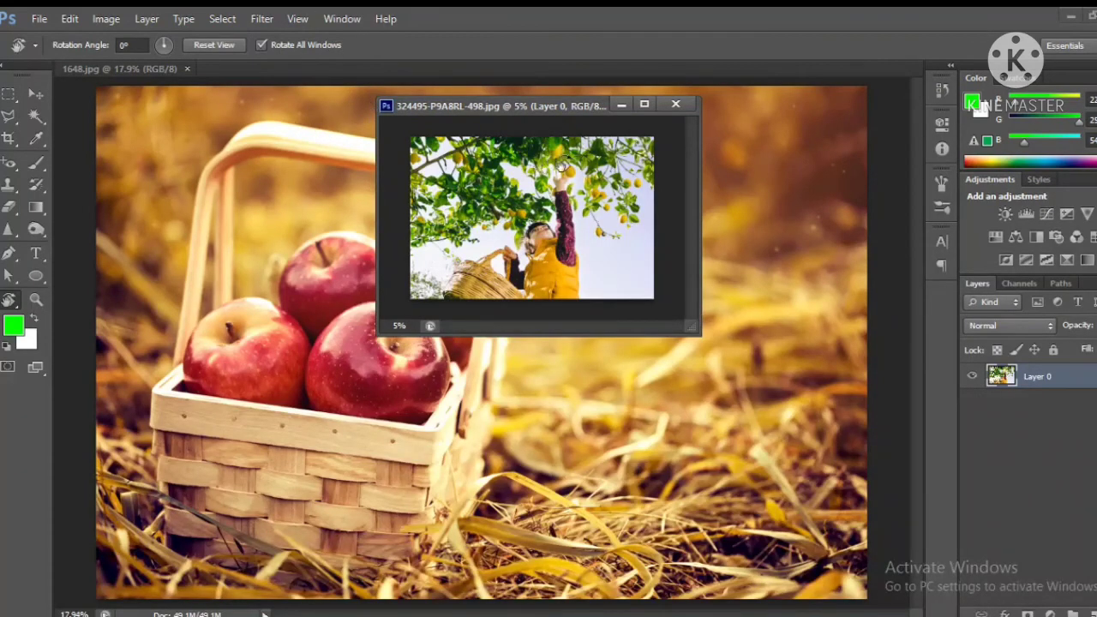
pyautogui.moveTo(563, 164); pyautogui.dragTo(580, 192)
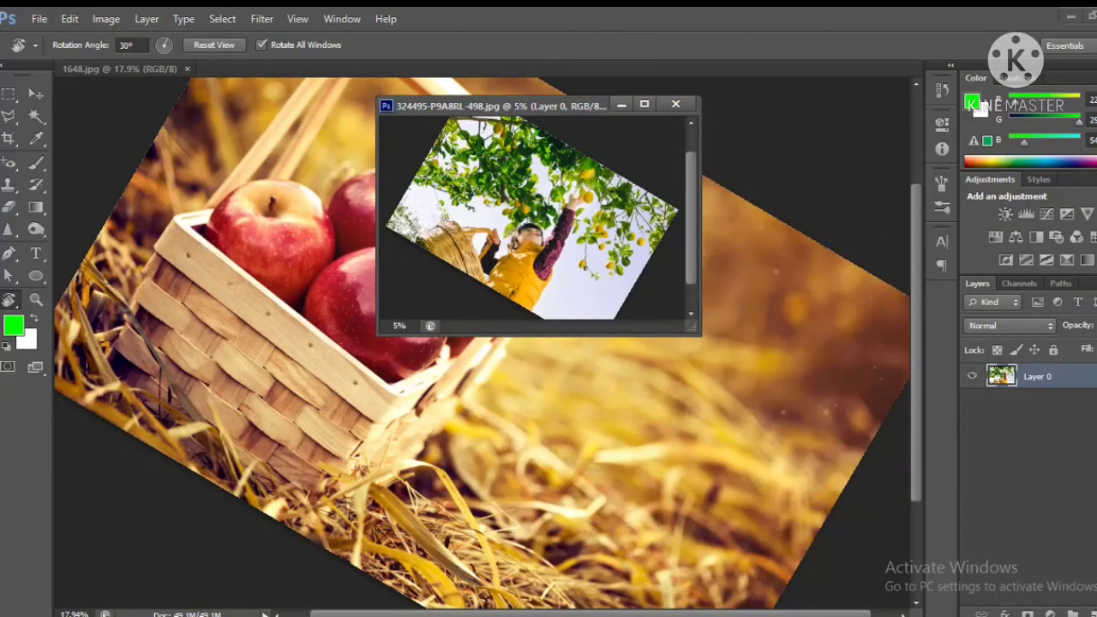
pyautogui.moveTo(599, 223); pyautogui.dragTo(557, 172)
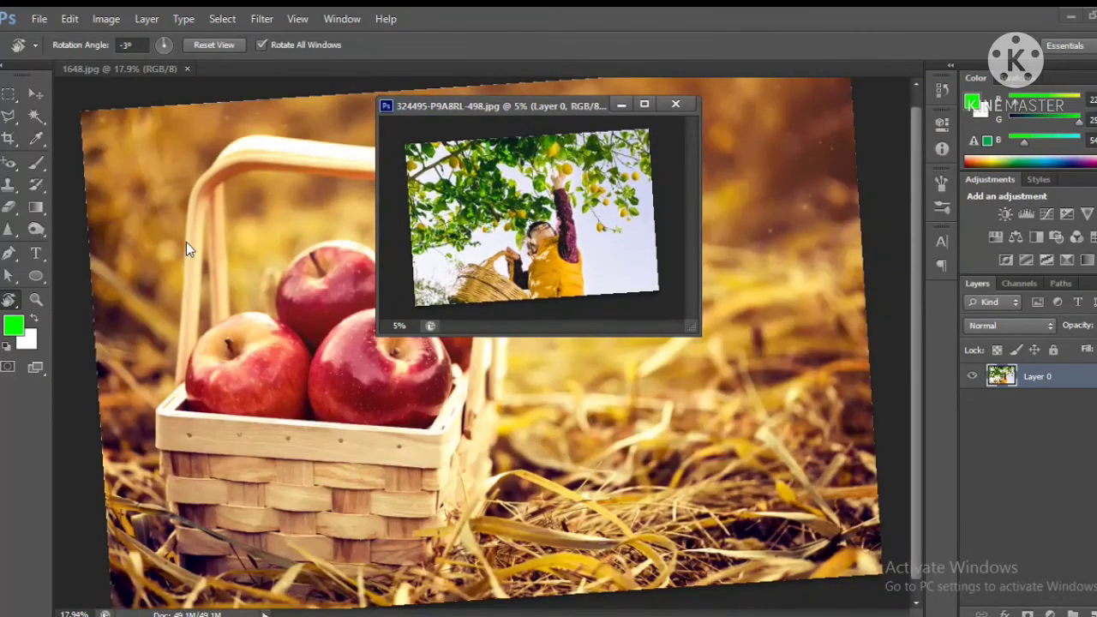
pyautogui.click(215, 45)
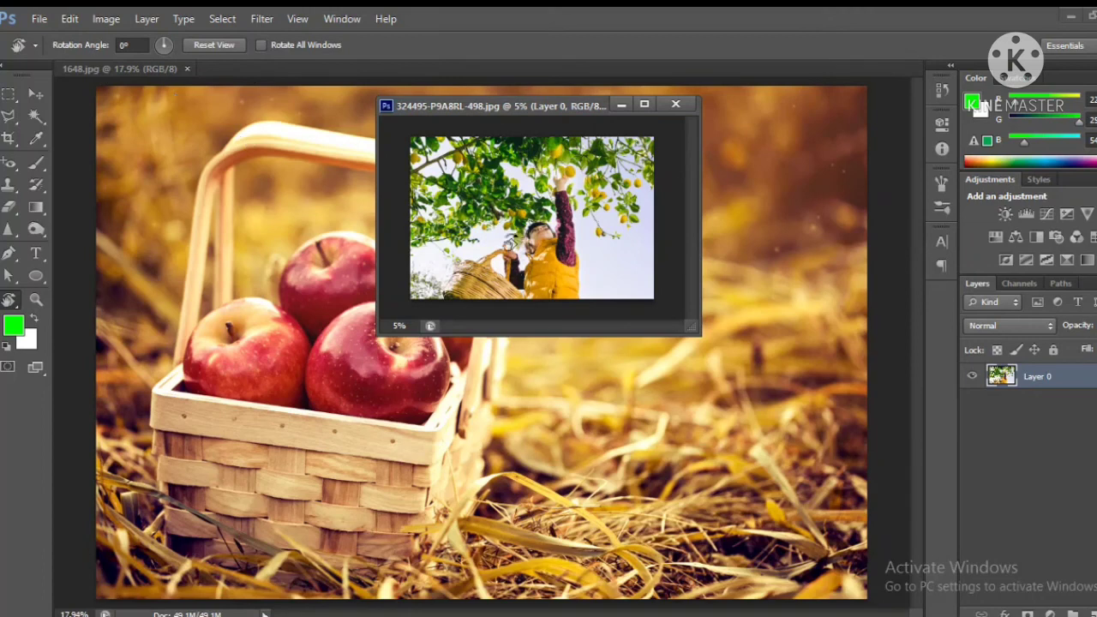
# Rotate only the lemon tree view to about 41° with Rotate All Windows off, and close that document
pyautogui.moveTo(507, 234); pyautogui.dragTo(416, 257)
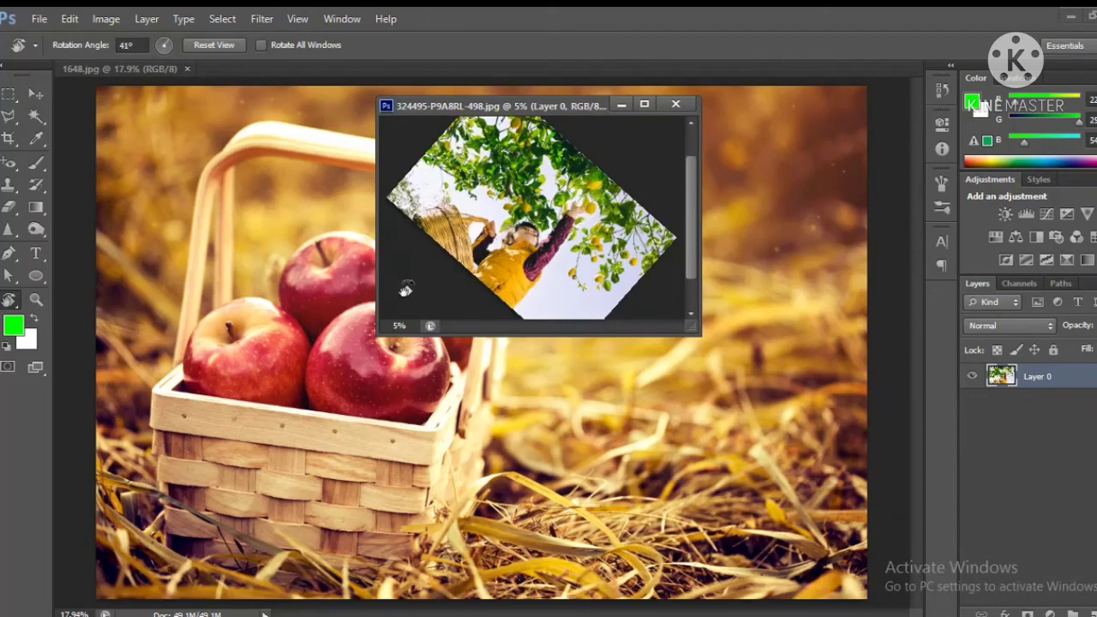
pyautogui.hotkey('ctrl', 'w')
pyautogui.click(35, 299)
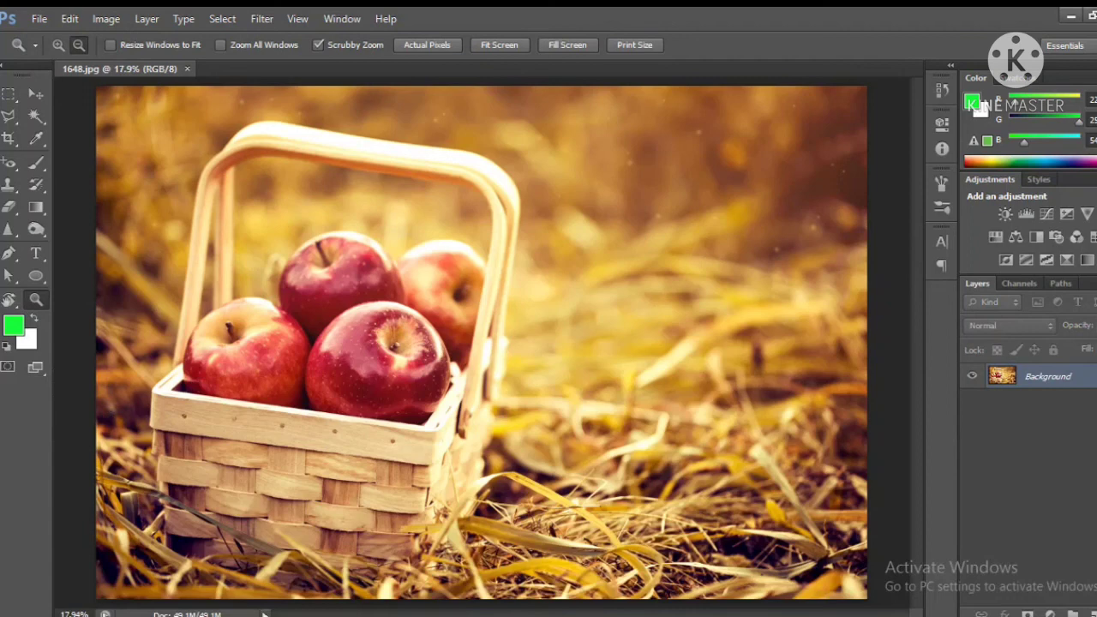
pyautogui.click(9, 299)
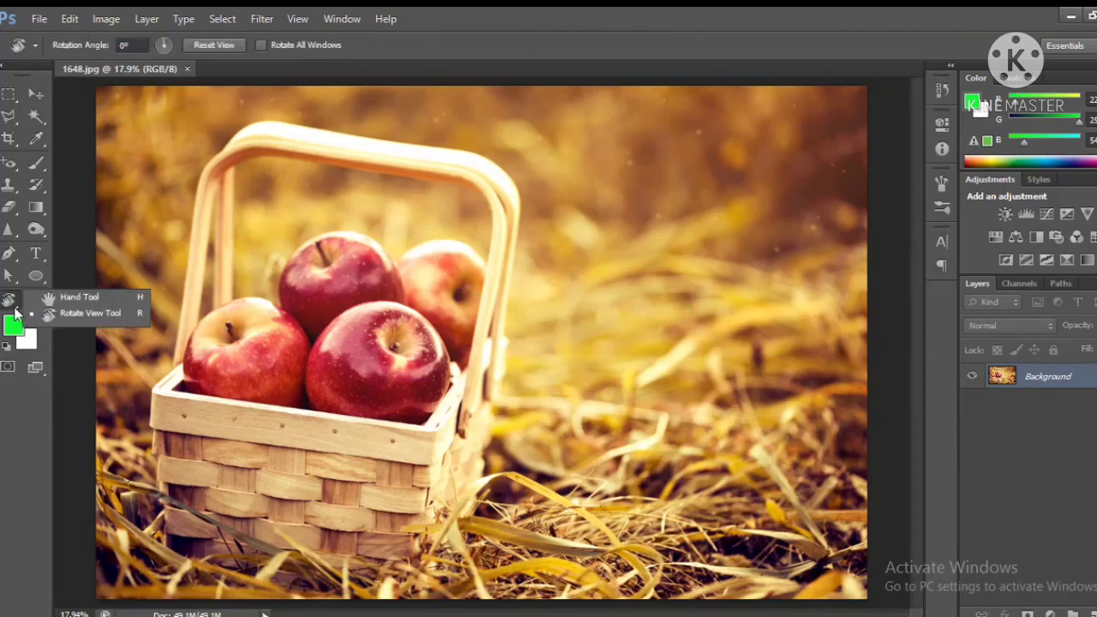
pyautogui.click(28, 411)
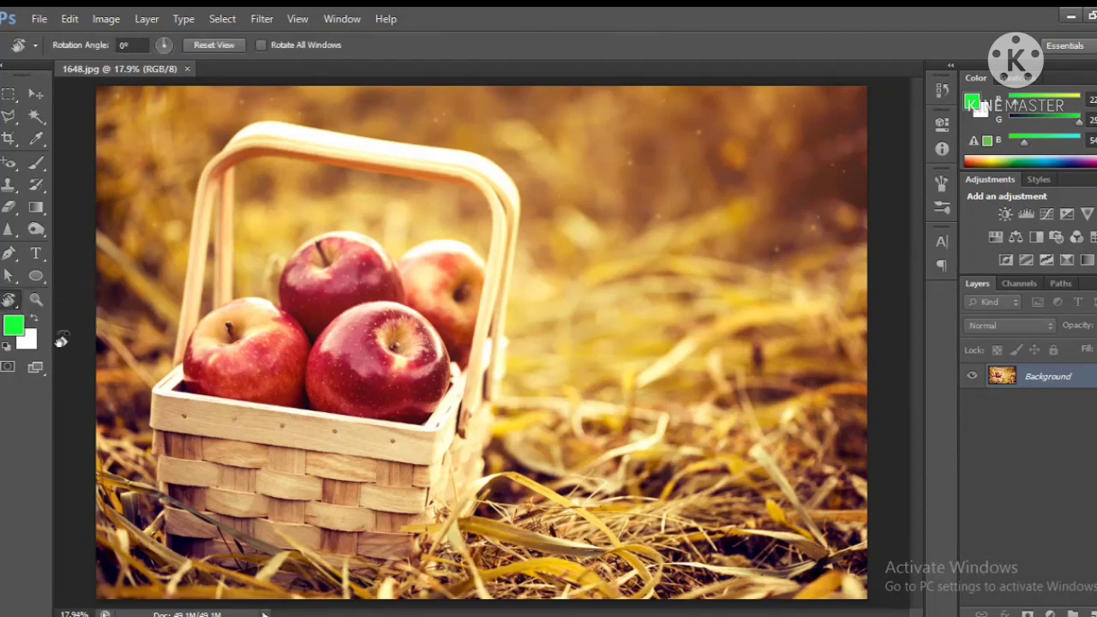